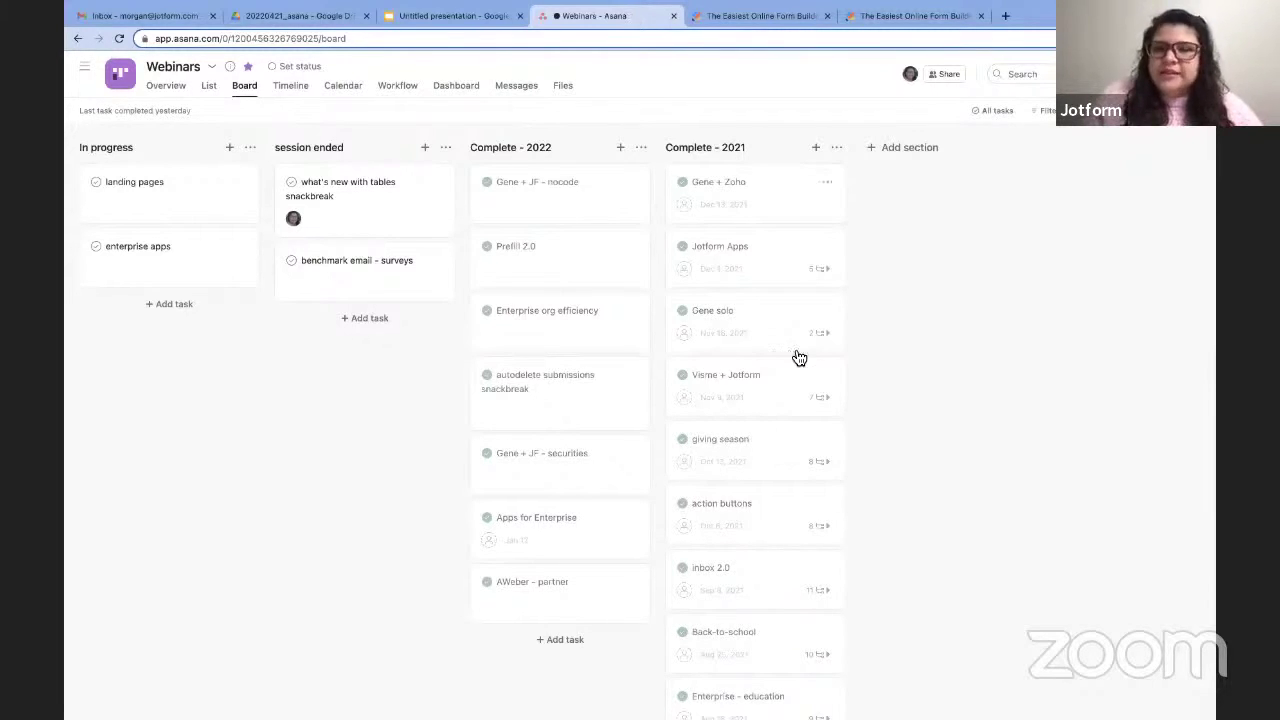
Check the action buttons task in Asana, then bring up the Webinar suggestion/request form in Jotform.
{"action": "left_click", "coordinate": [768, 515]}
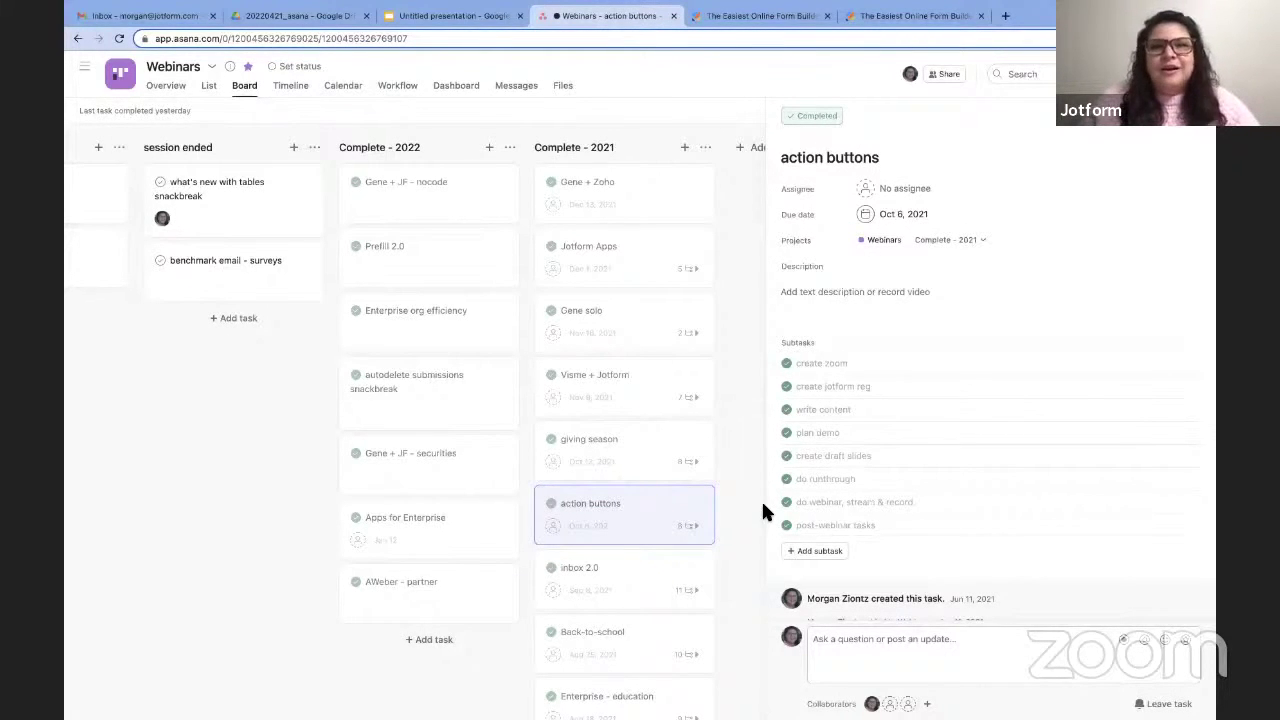
{"action": "left_click", "coordinate": [1204, 129]}
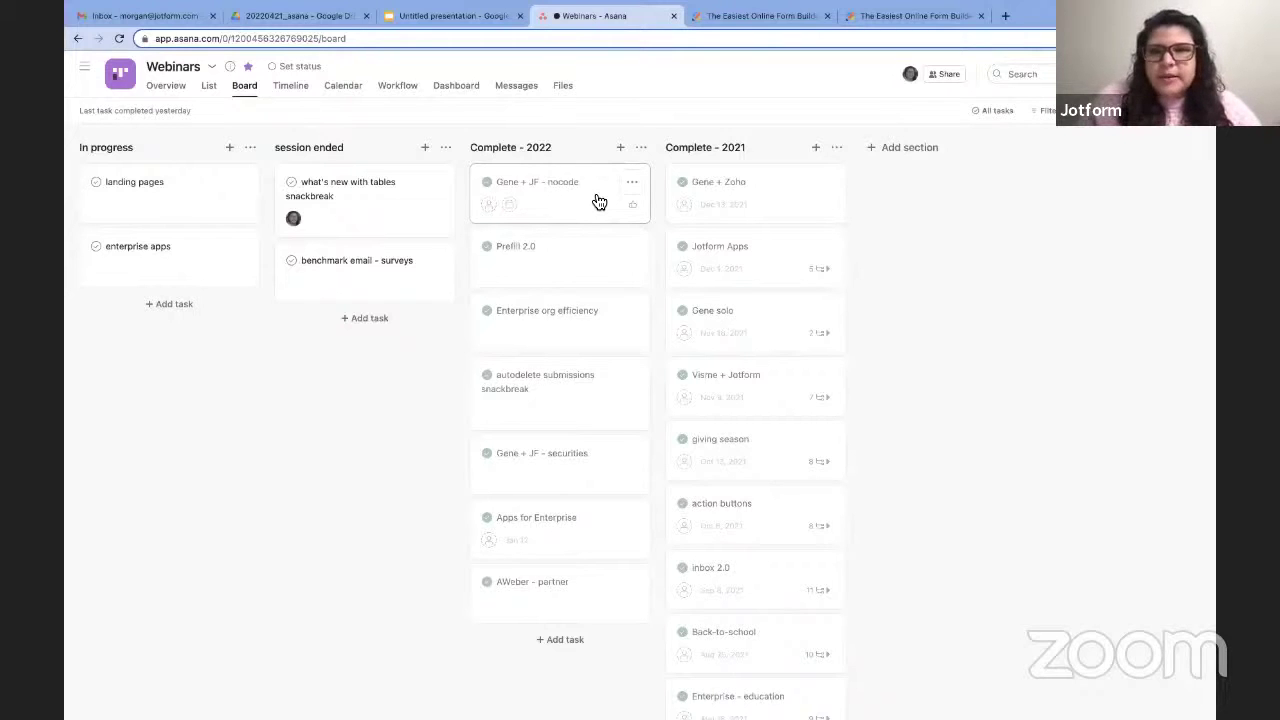
{"action": "left_click", "coordinate": [779, 16]}
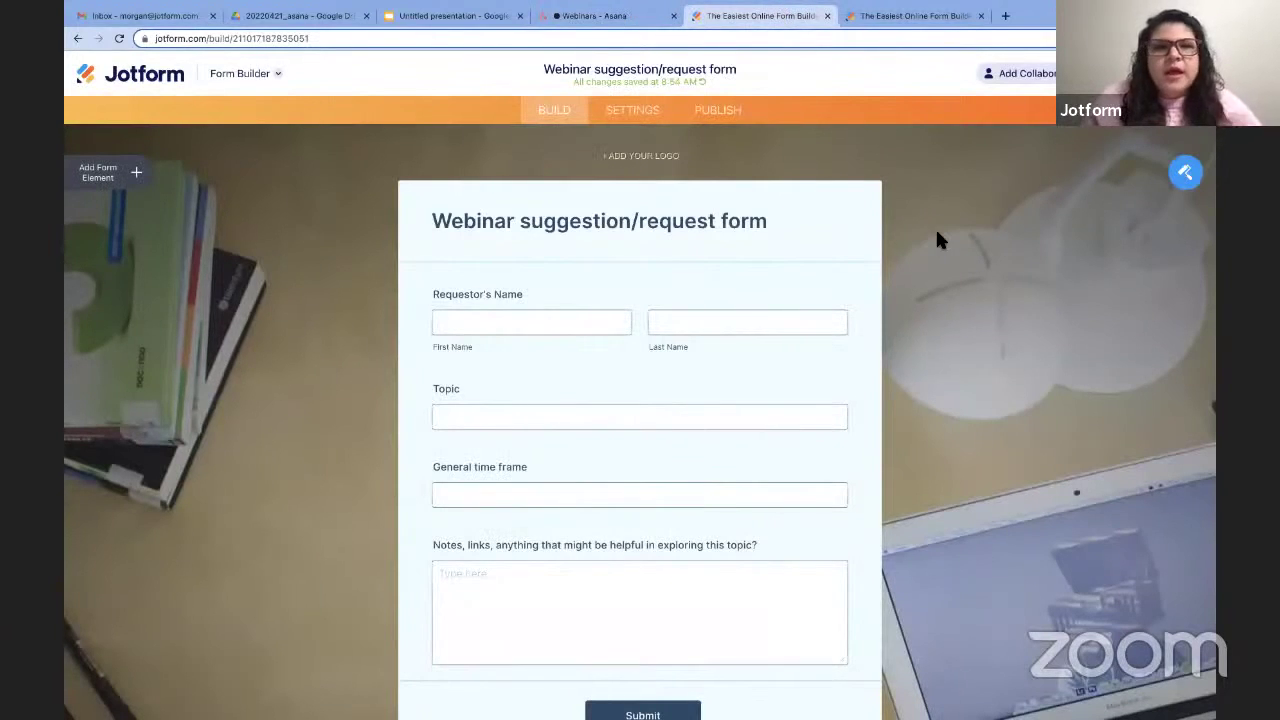
{"action": "scroll", "coordinate": [938, 238], "scroll_direction": "down", "scroll_amount": 1}
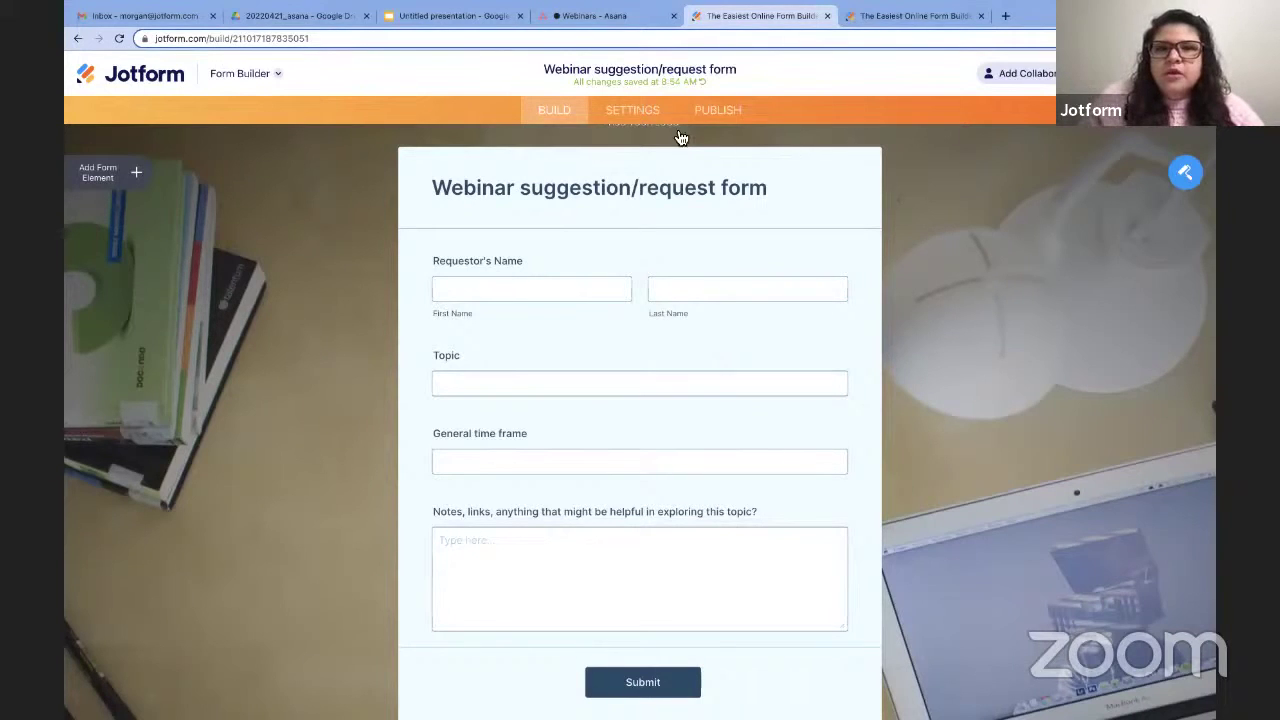
Find Asana among the form's integrations by searching 'asa' and authenticate the Asana account.
{"action": "left_click", "coordinate": [647, 120]}
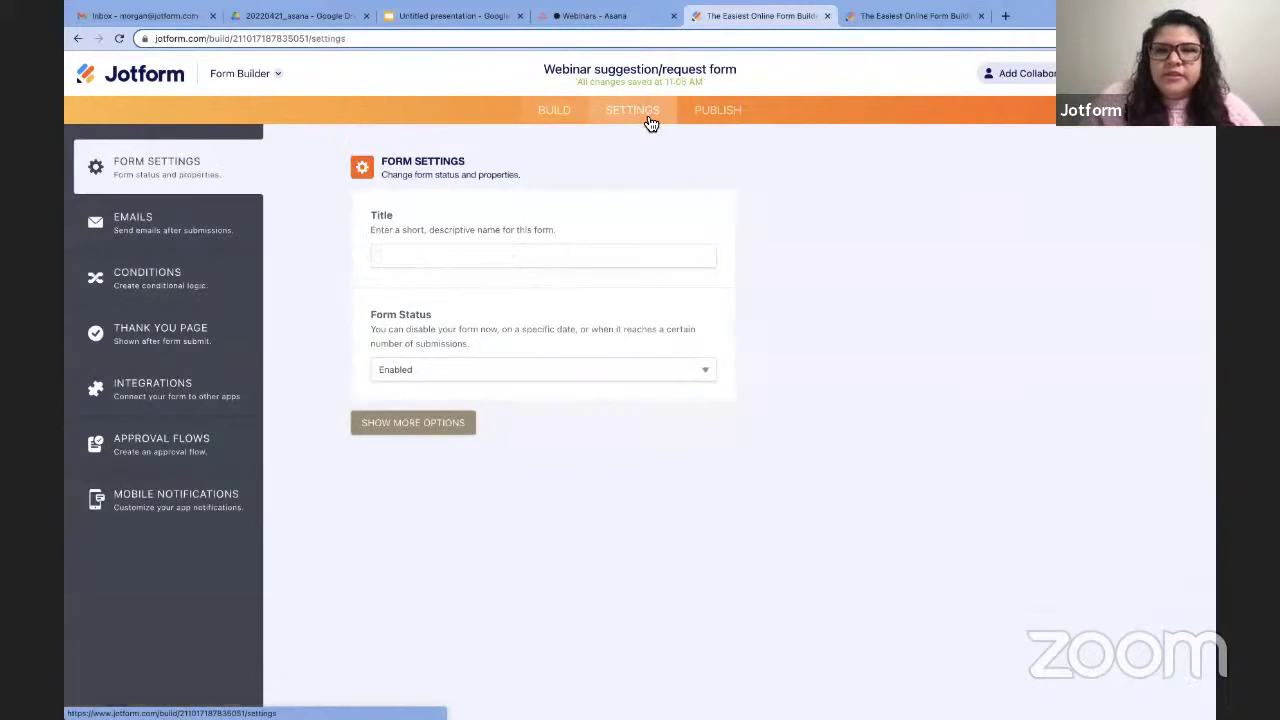
{"action": "left_click", "coordinate": [190, 401]}
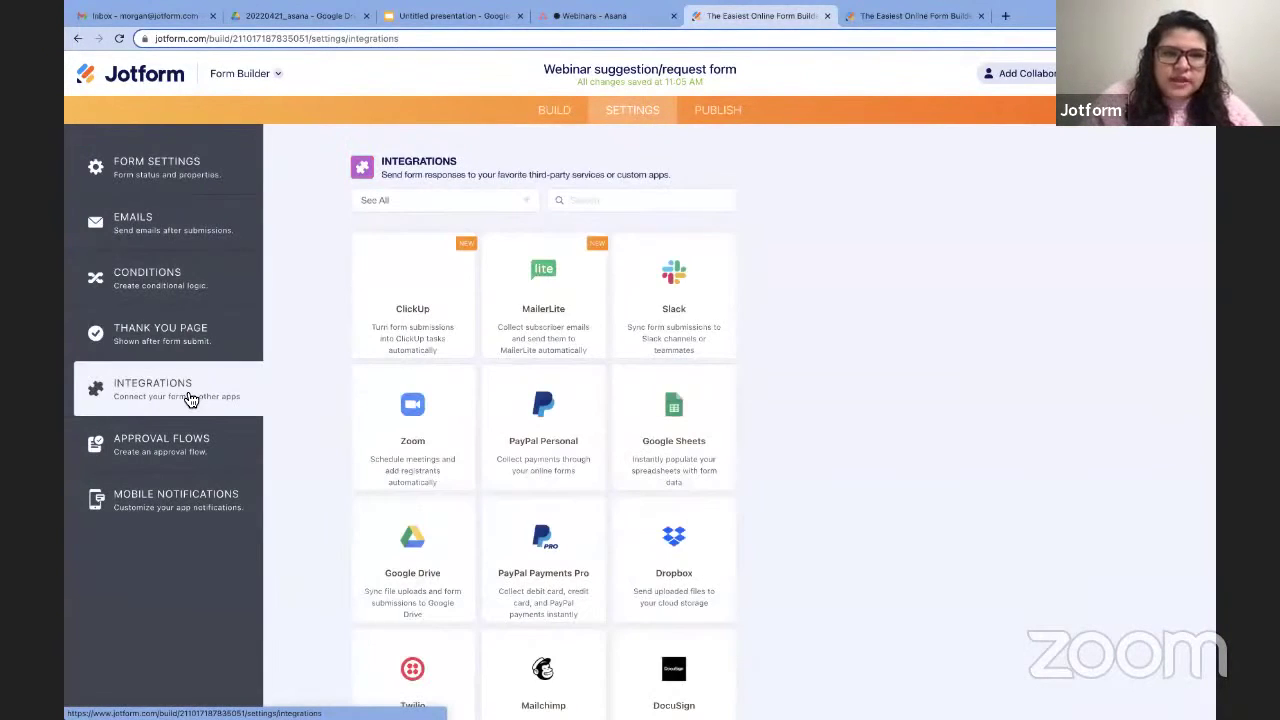
{"action": "left_click", "coordinate": [601, 200]}
{"action": "type", "text": "asa"}
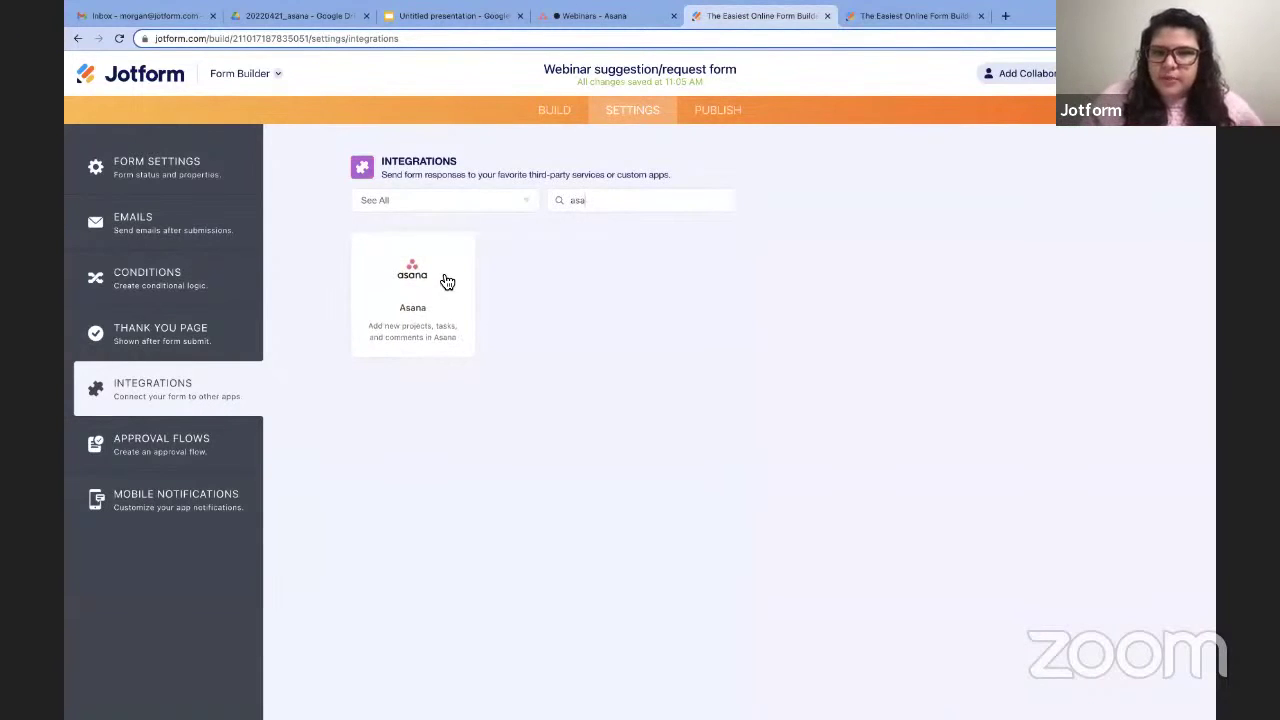
{"action": "left_click", "coordinate": [445, 280]}
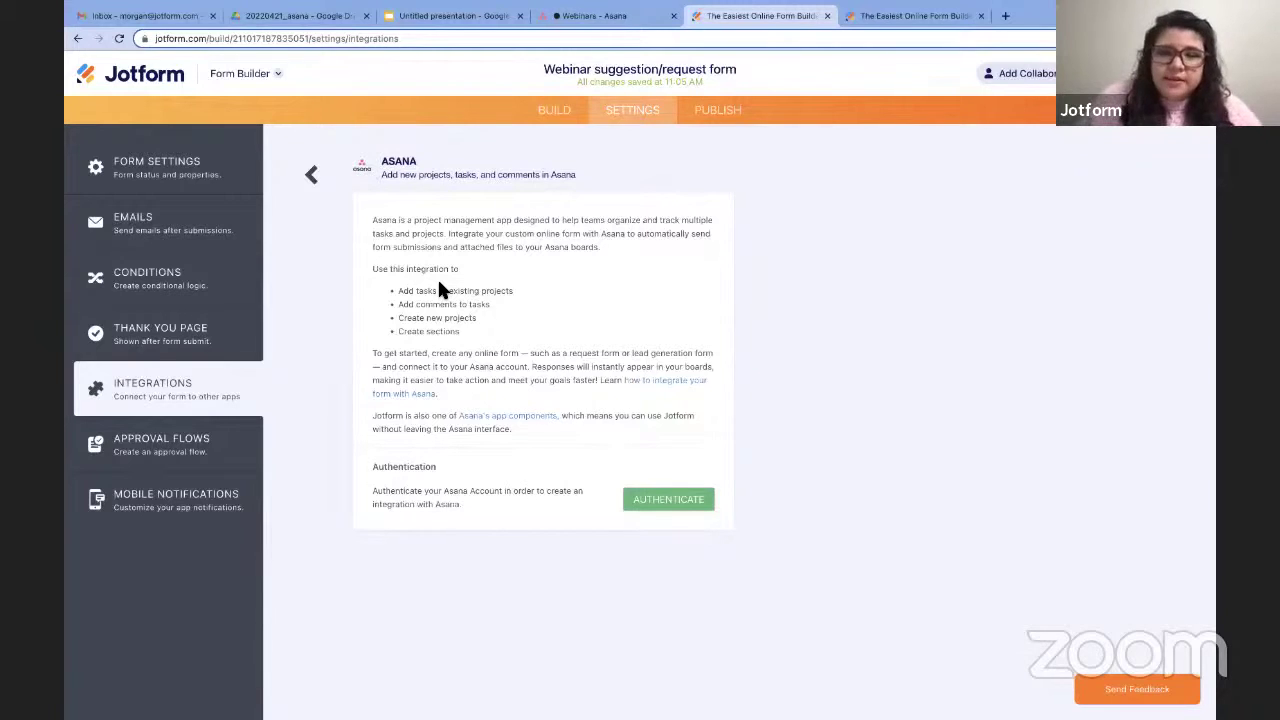
{"action": "left_click", "coordinate": [651, 502]}
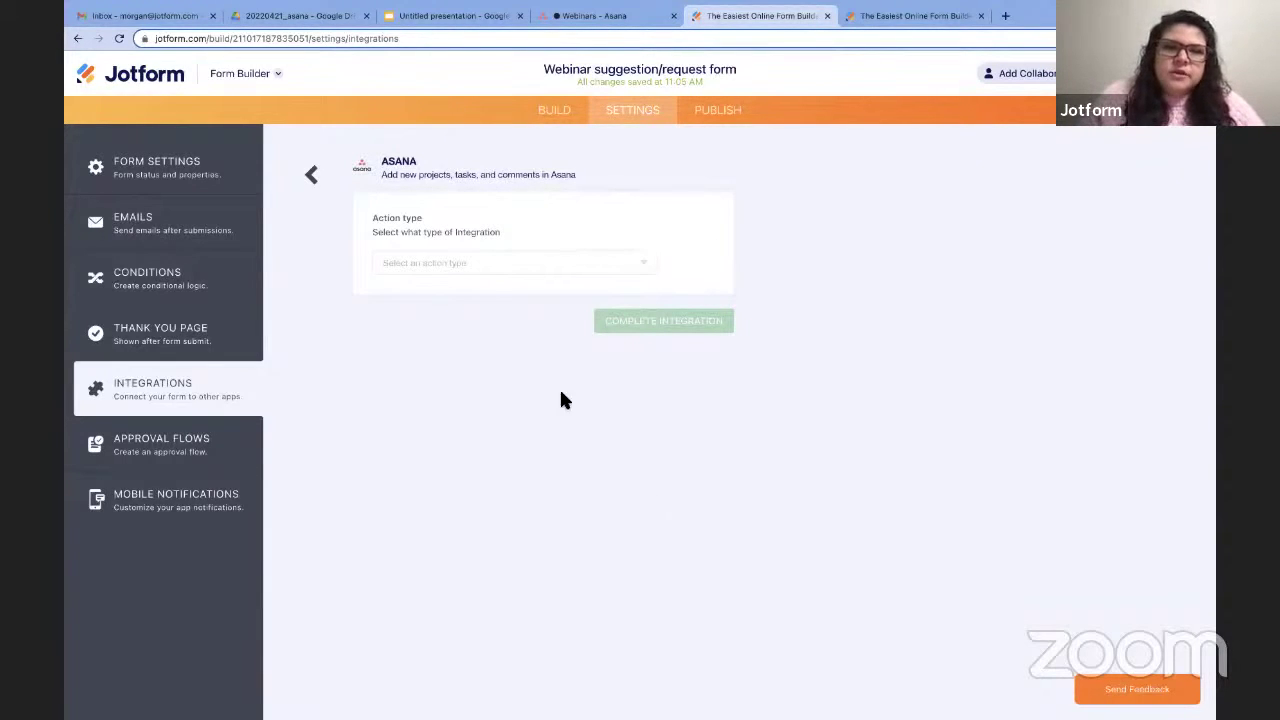
Set the Asana action type to Create Task in the jotform.com workspace.
{"action": "left_click", "coordinate": [479, 274]}
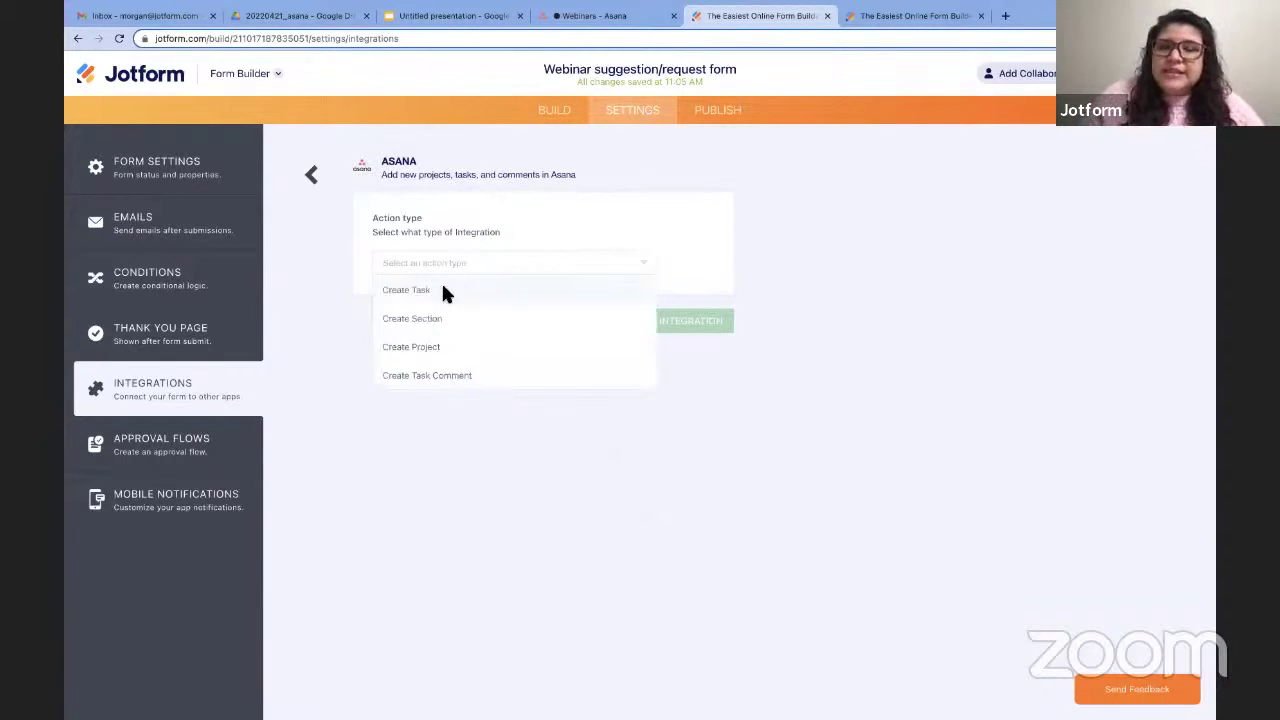
{"action": "left_click", "coordinate": [443, 290]}
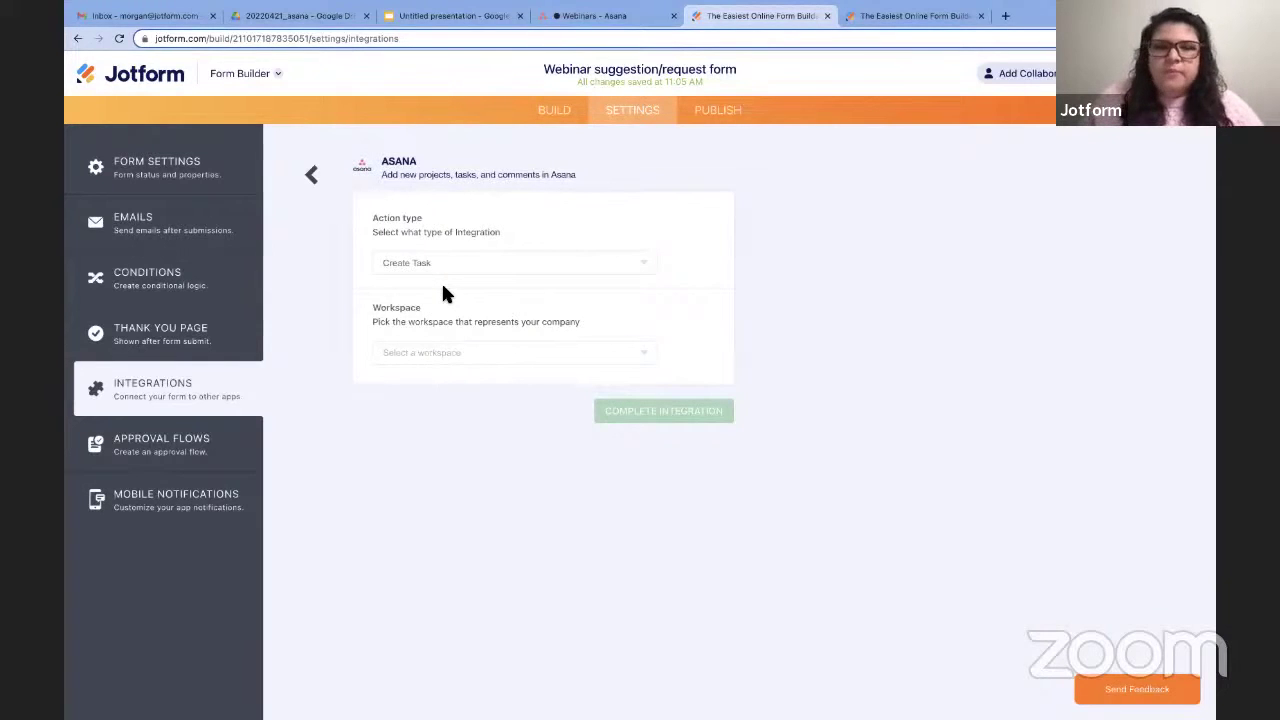
{"action": "left_click", "coordinate": [442, 362]}
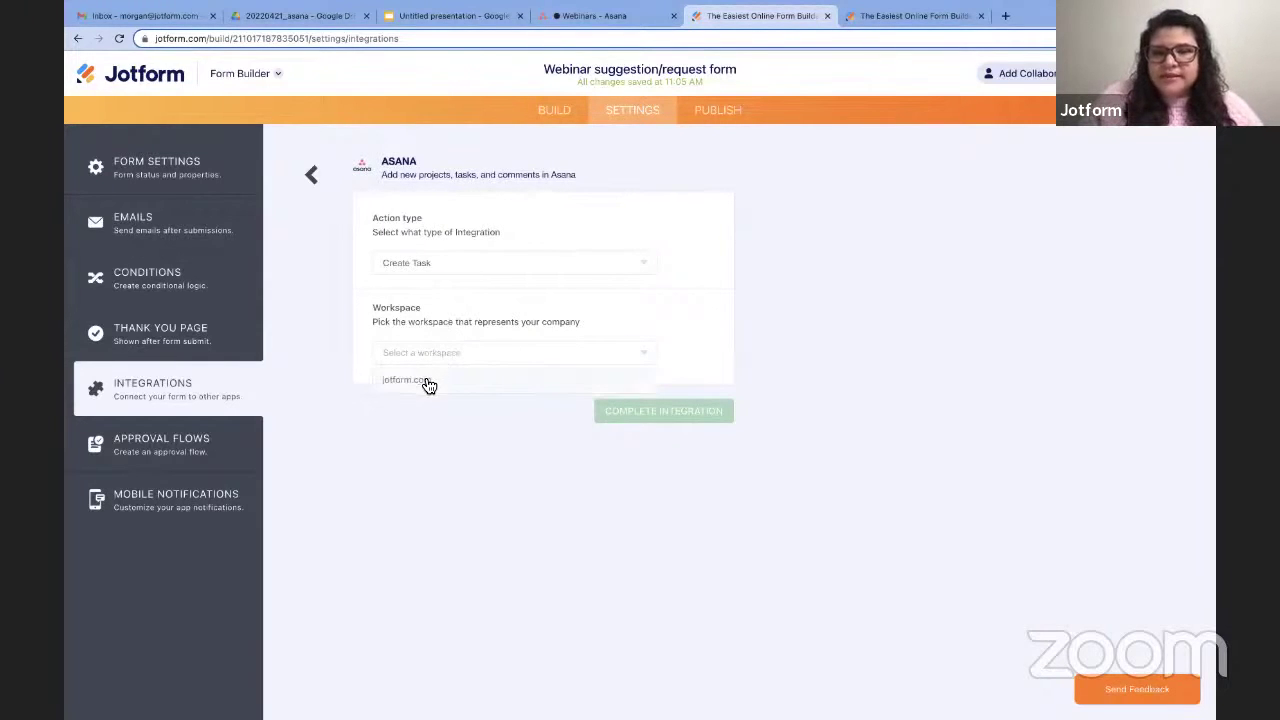
{"action": "left_click", "coordinate": [426, 382]}
Choose the Communications team and its Webinars project for new tasks.
{"action": "left_click", "coordinate": [444, 444]}
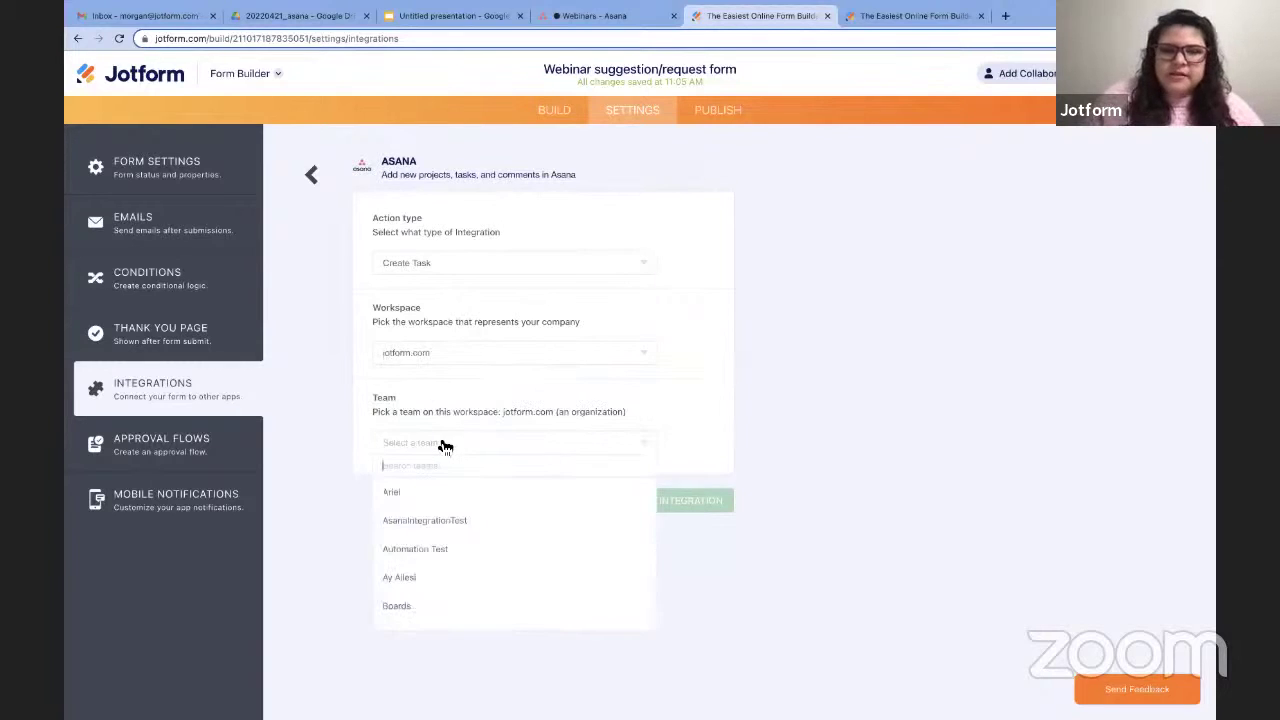
{"action": "type", "text": "com"}
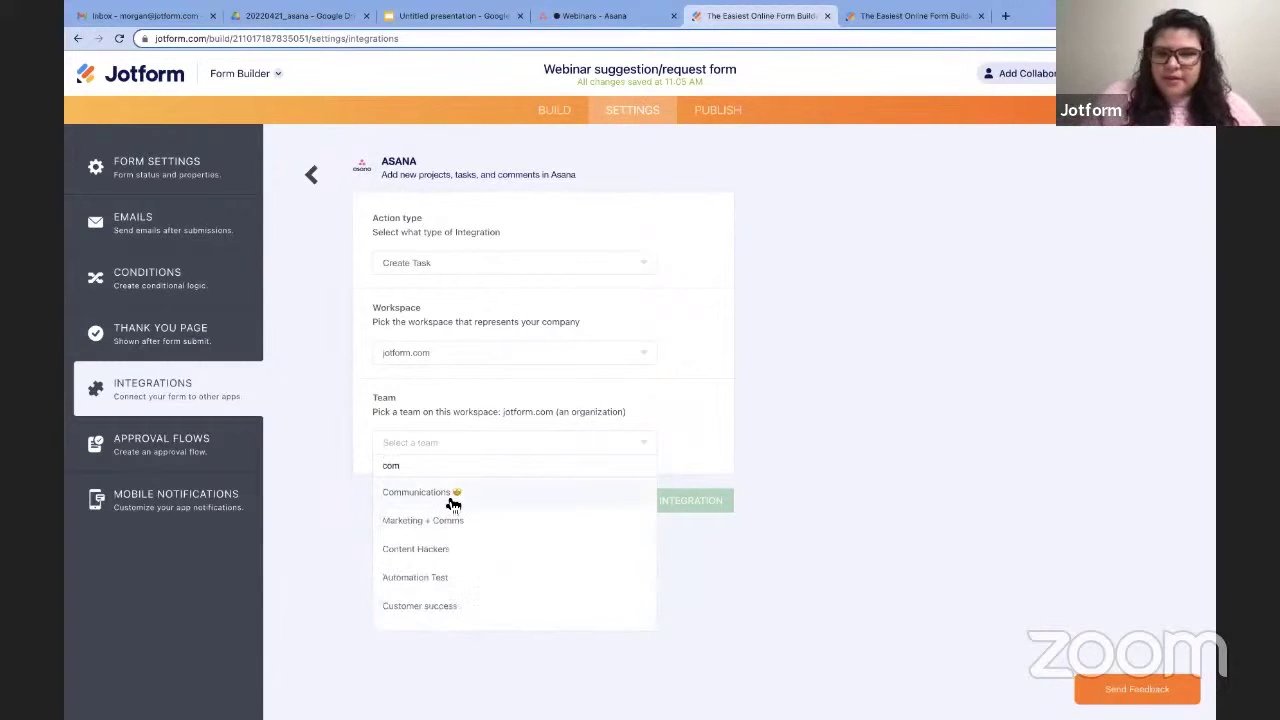
{"action": "left_click", "coordinate": [450, 491]}
{"action": "left_click", "coordinate": [449, 533]}
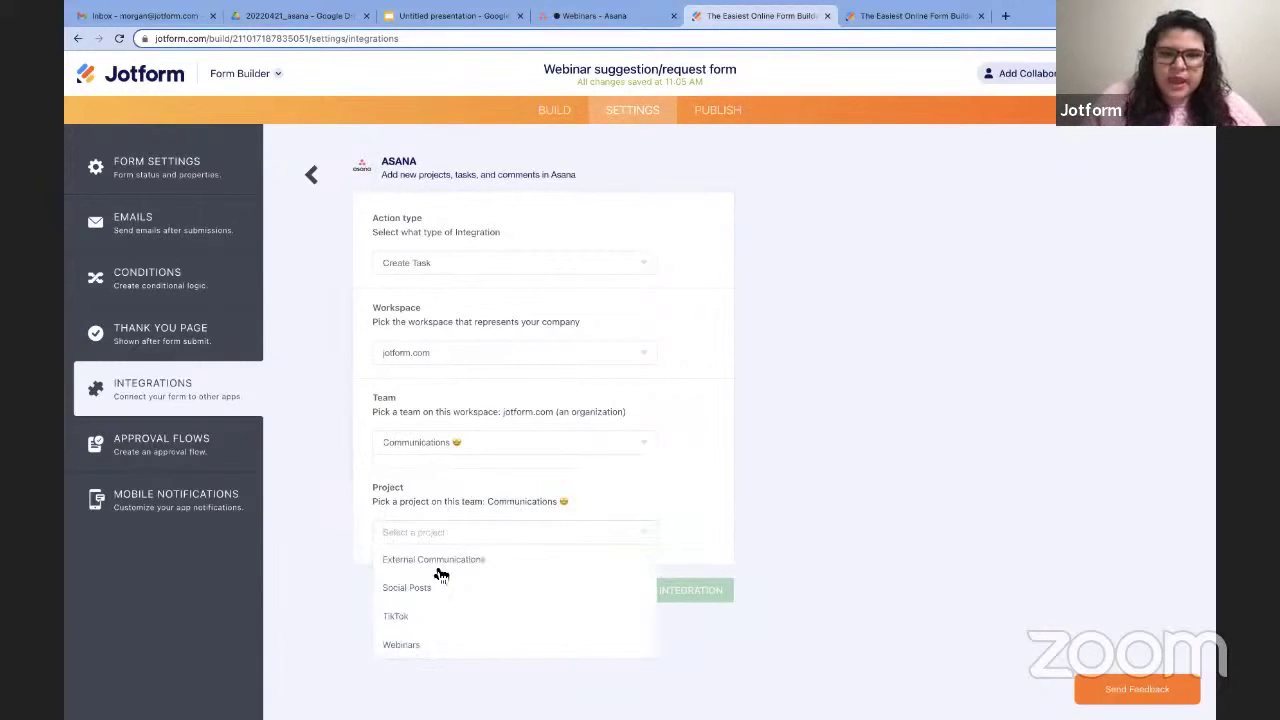
{"action": "left_click", "coordinate": [418, 648]}
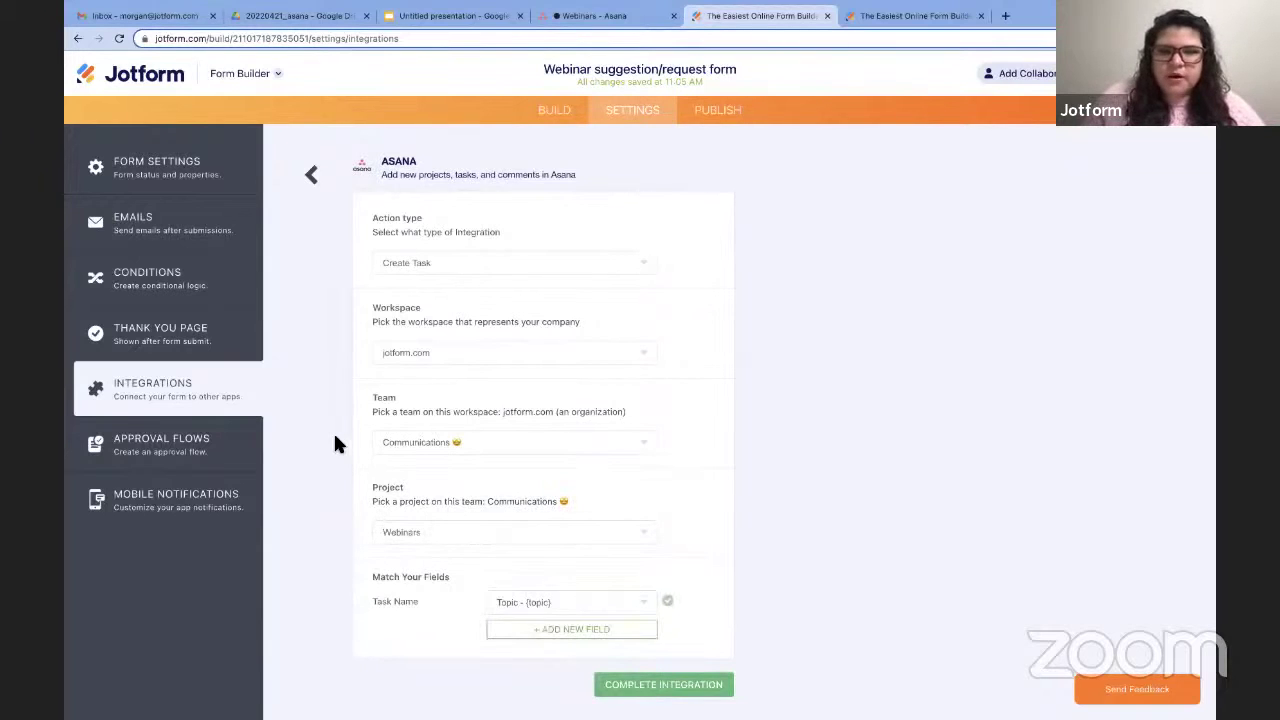
Name tasks from the Topic answer and complete the integration.
{"action": "scroll", "coordinate": [337, 444], "scroll_direction": "down", "scroll_amount": 1}
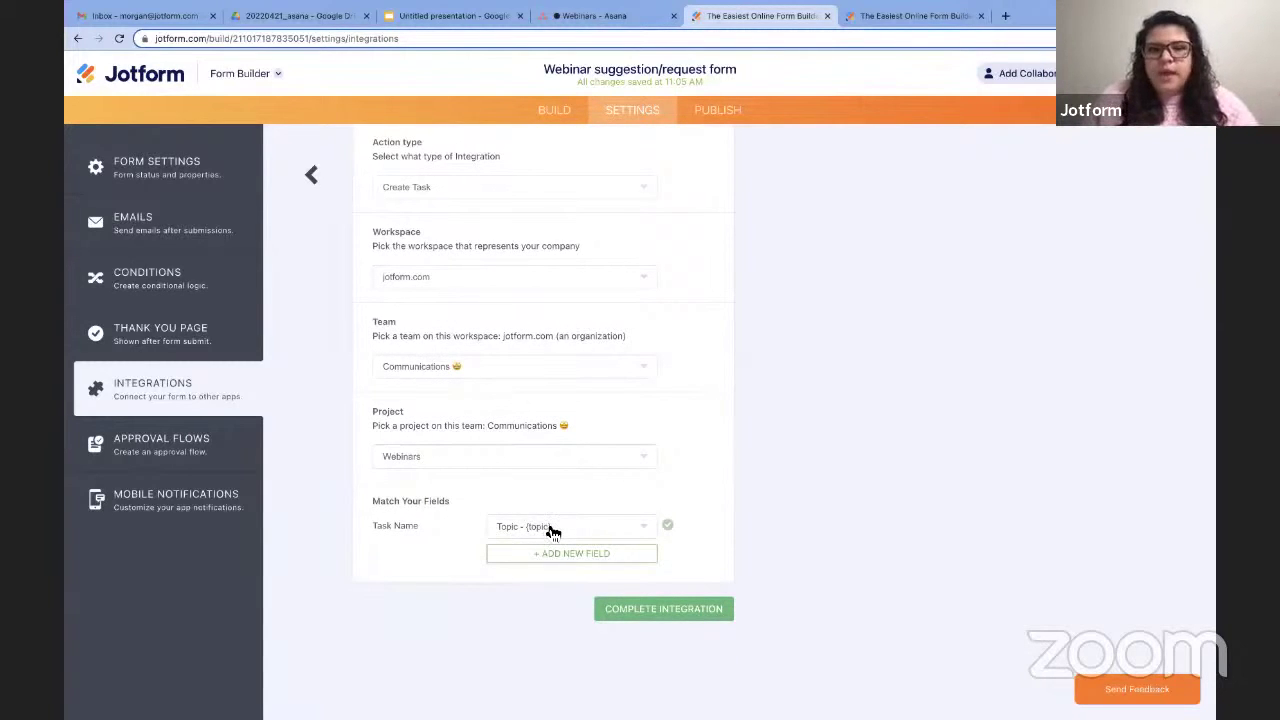
{"action": "left_click", "coordinate": [553, 531]}
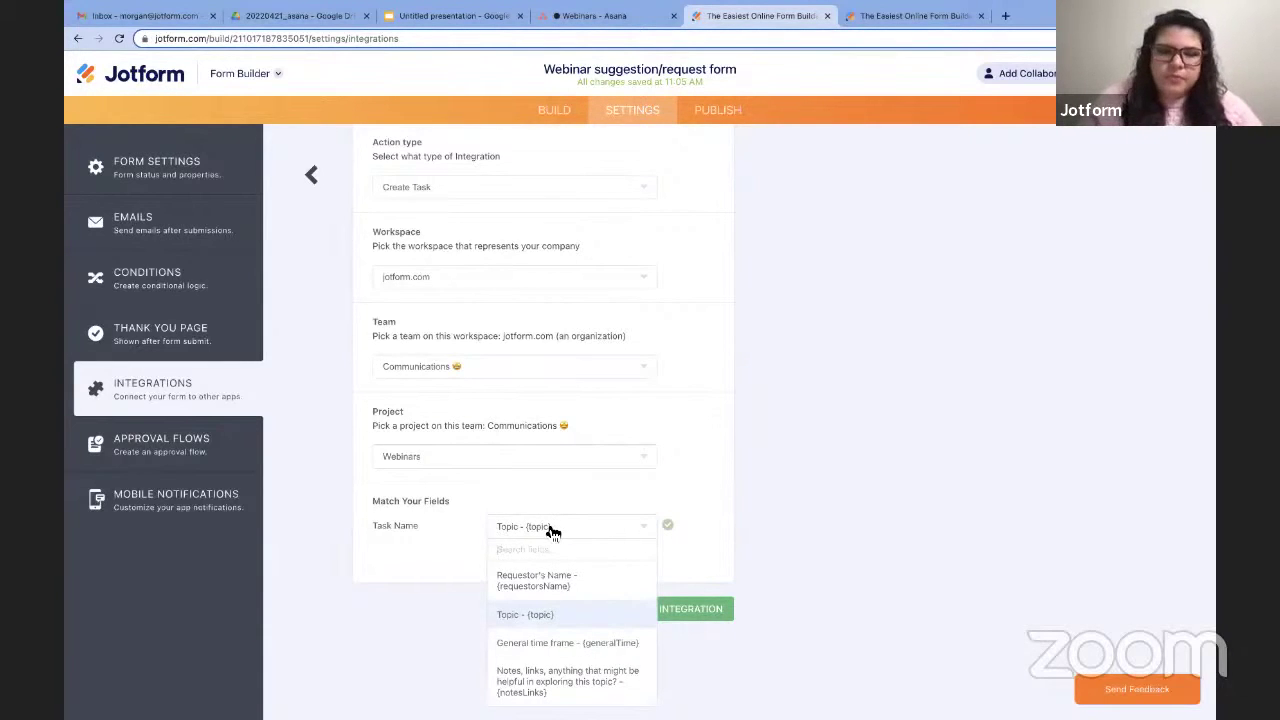
{"action": "left_click", "coordinate": [705, 609]}
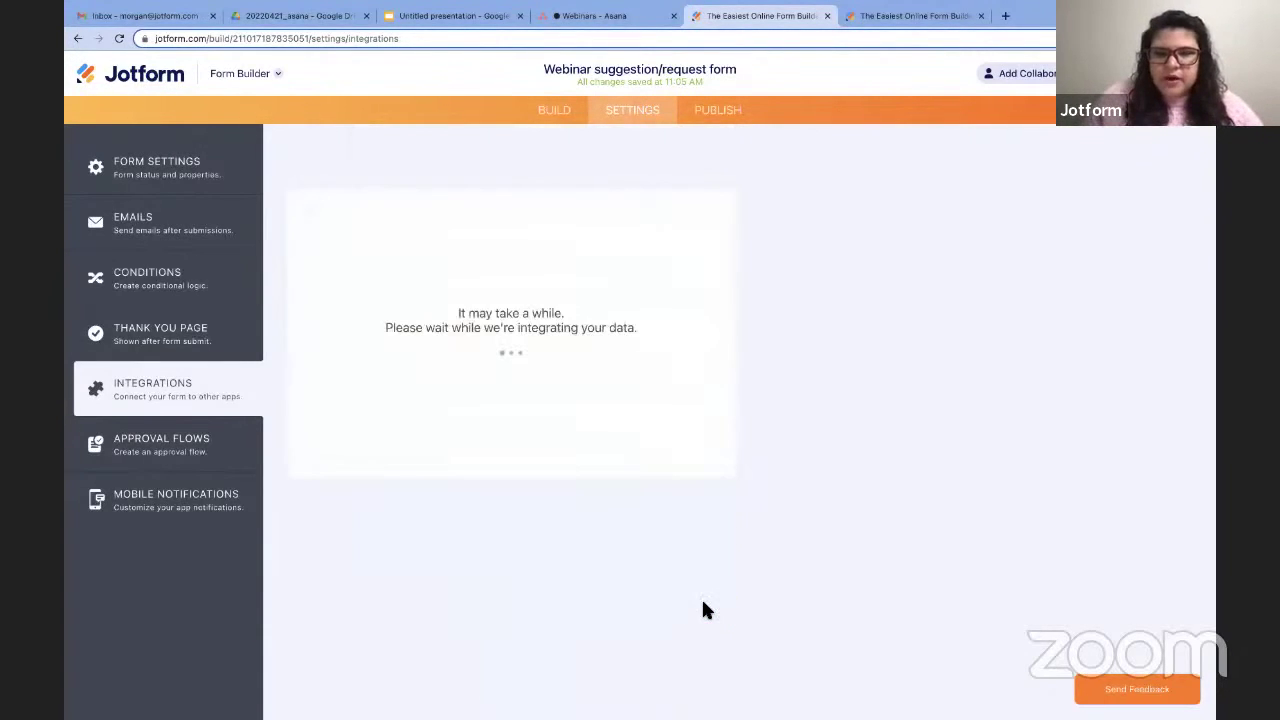
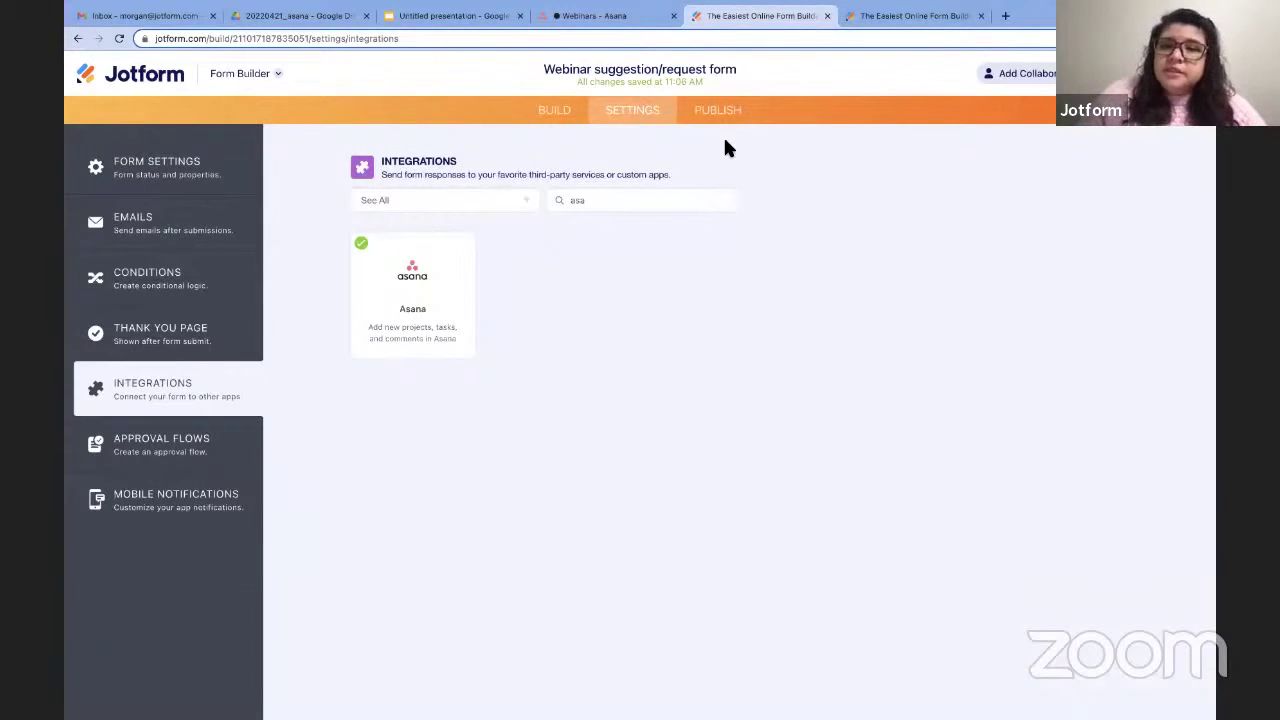
Bring up the Publish page showing the form's direct shareable link.
{"action": "left_click", "coordinate": [718, 111]}
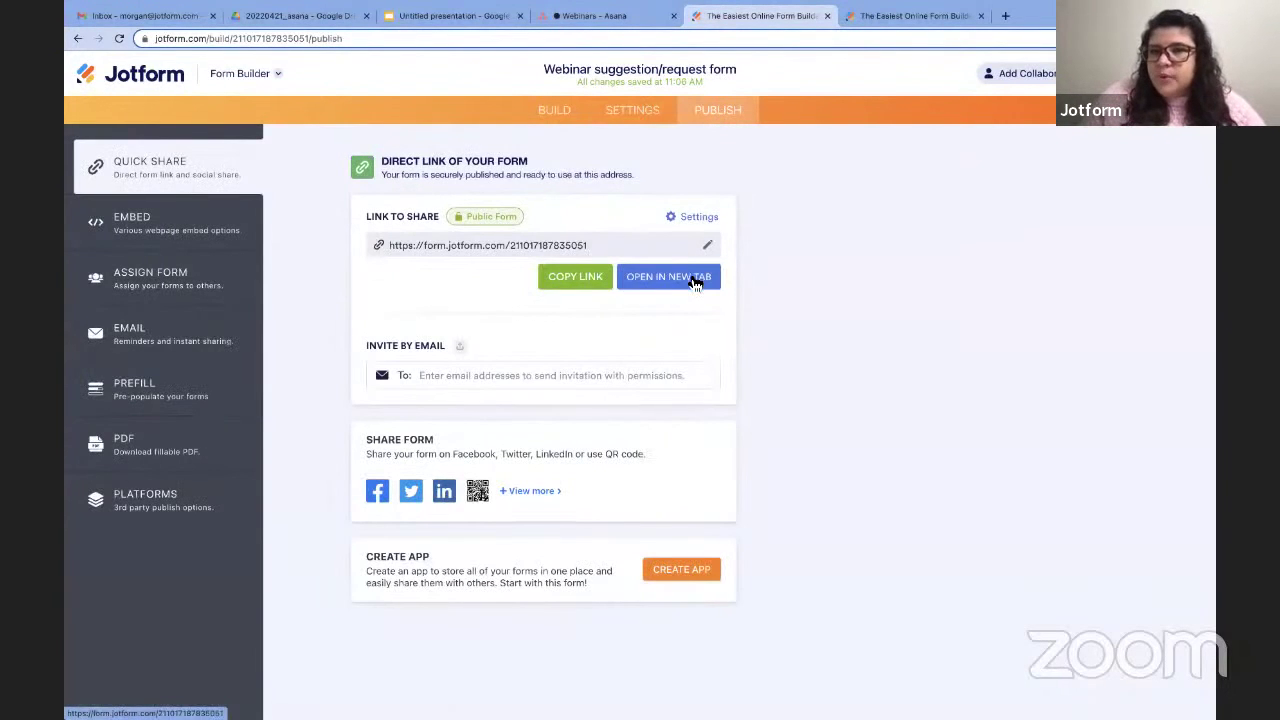
Open the live form in a new tab and autofill the requester's first and last name.
{"action": "left_click", "coordinate": [695, 281]}
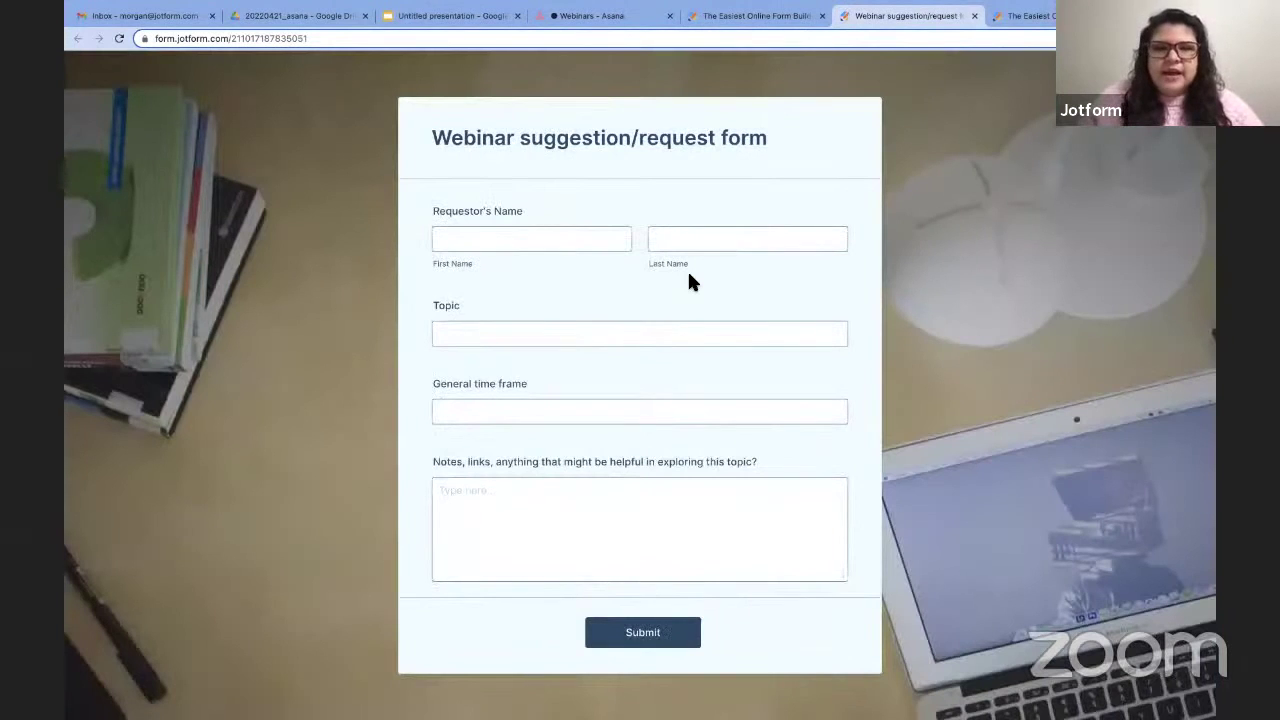
{"action": "left_click", "coordinate": [560, 240]}
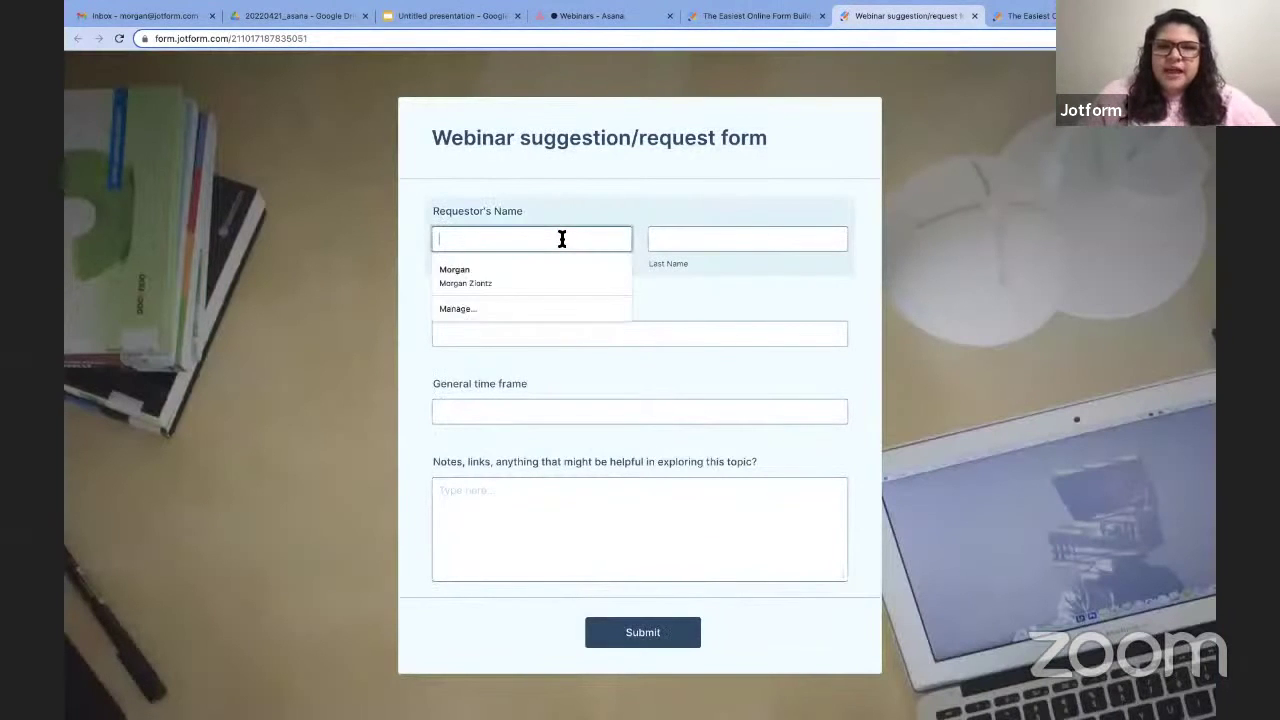
{"action": "type", "text": "allie"}
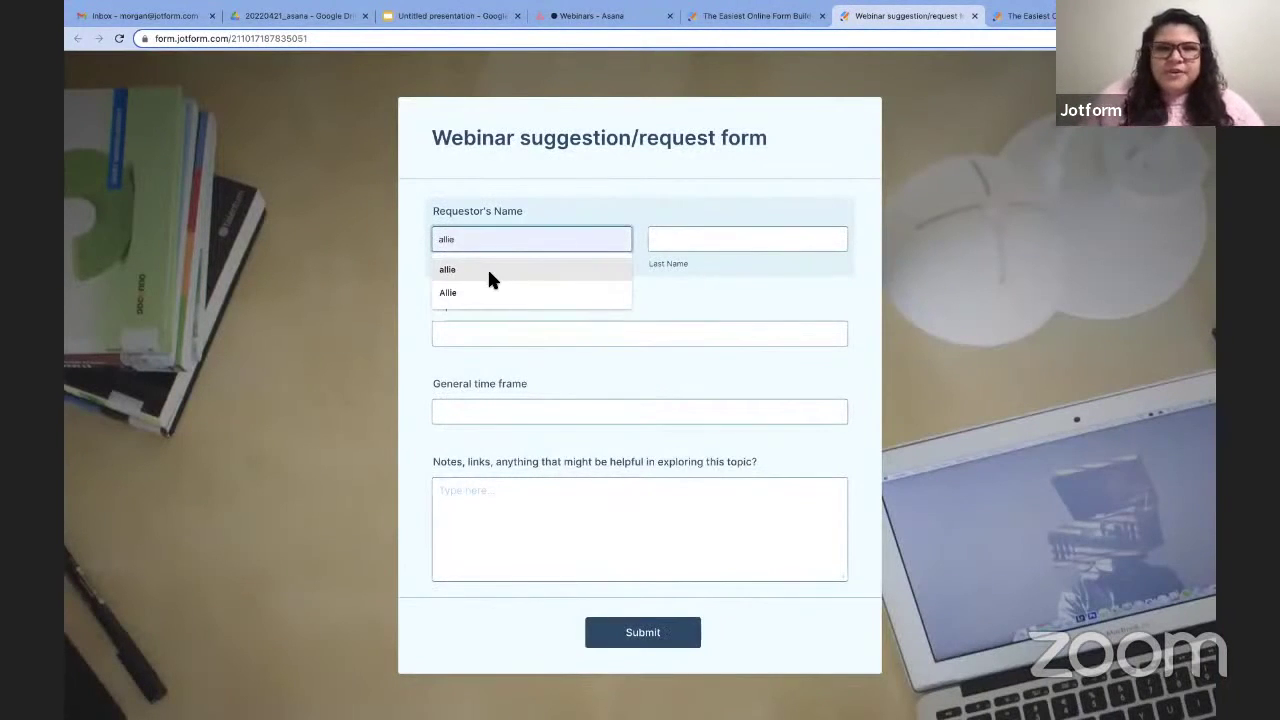
{"action": "left_click", "coordinate": [487, 267]}
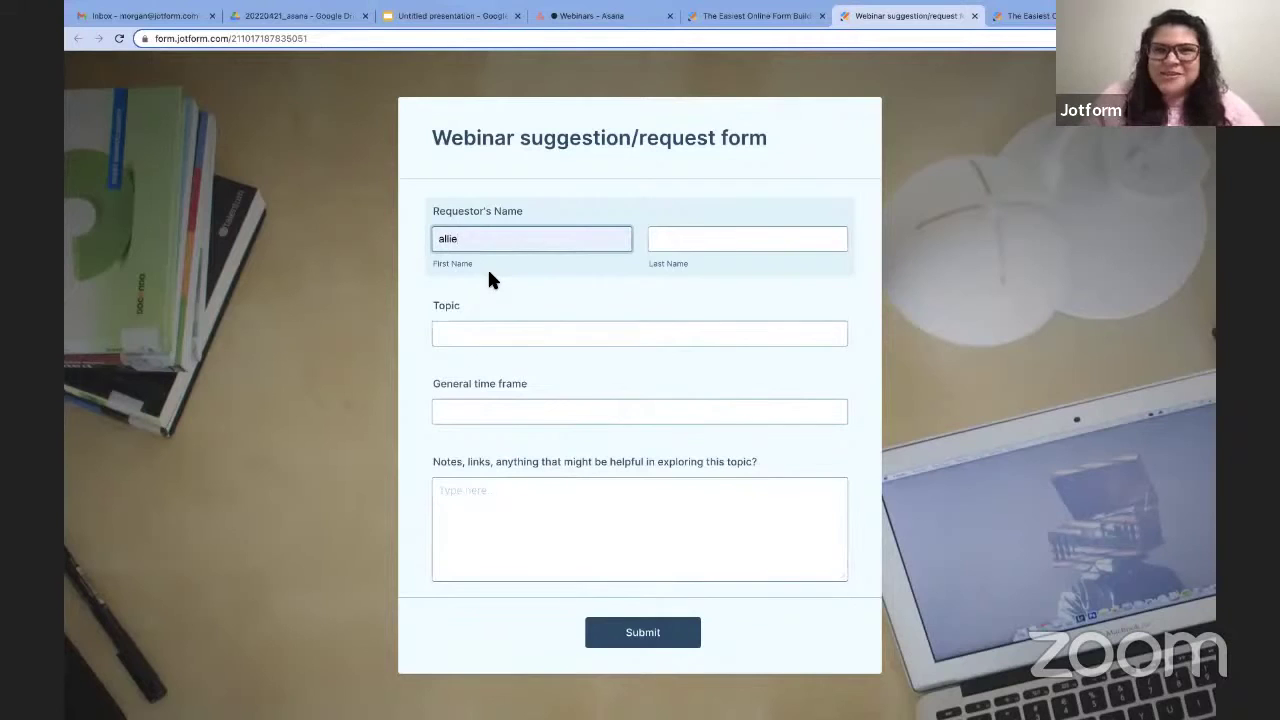
{"action": "left_click", "coordinate": [663, 240]}
{"action": "type", "text": "sc"}
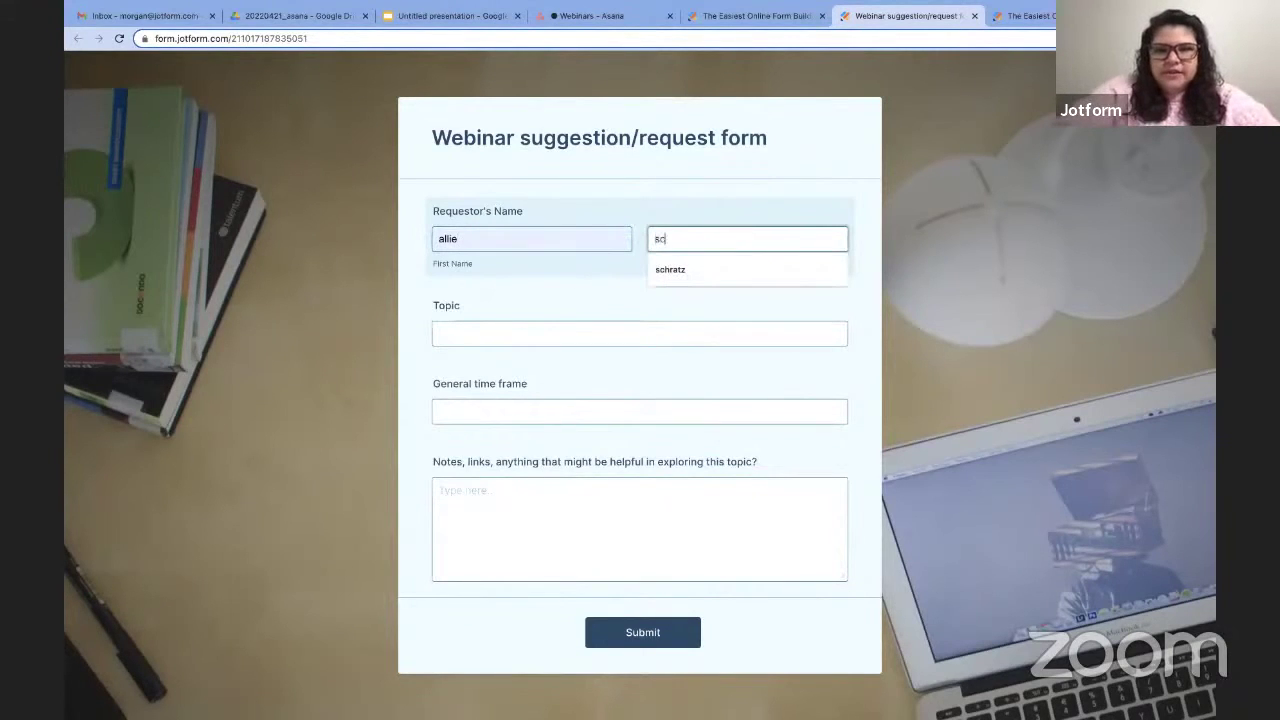
{"action": "left_click", "coordinate": [668, 269]}
Set Topic 'asana integration webinar', time frame April-May, note 'luke did a great blog post about this', and submit.
{"action": "left_click", "coordinate": [543, 334]}
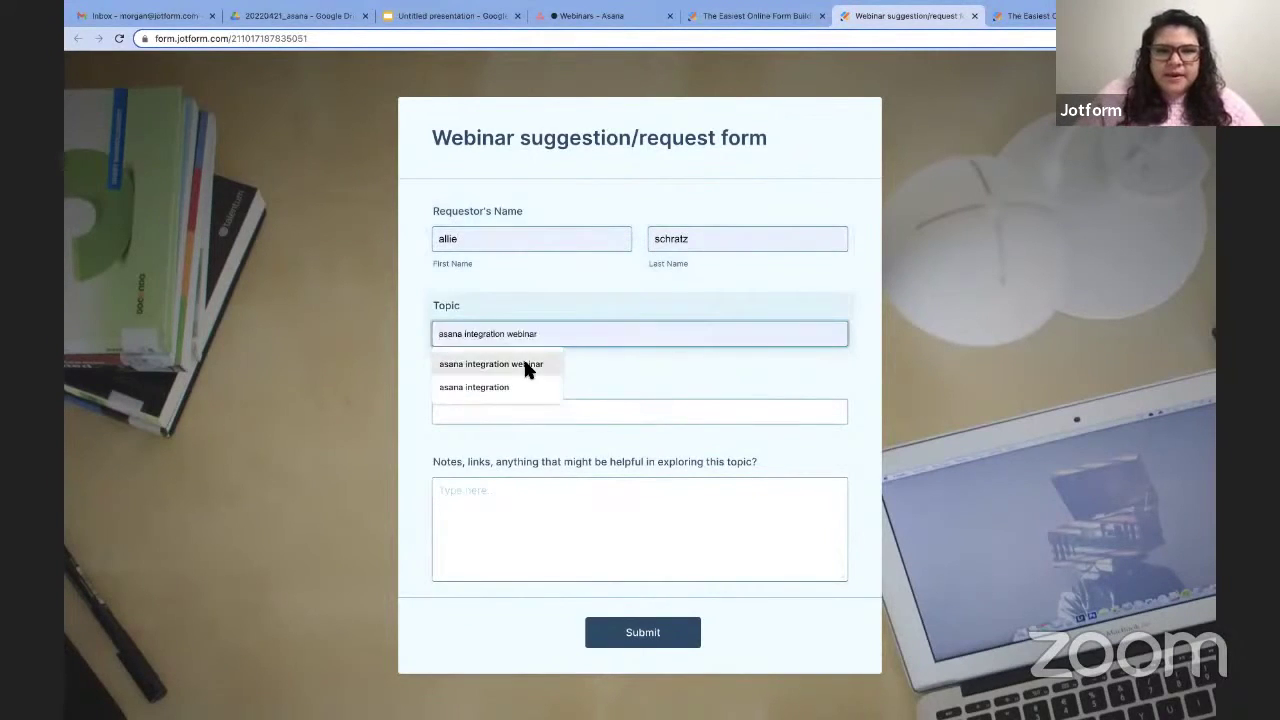
{"action": "left_click", "coordinate": [523, 357]}
{"action": "left_click", "coordinate": [517, 412]}
{"action": "left_click", "coordinate": [503, 445]}
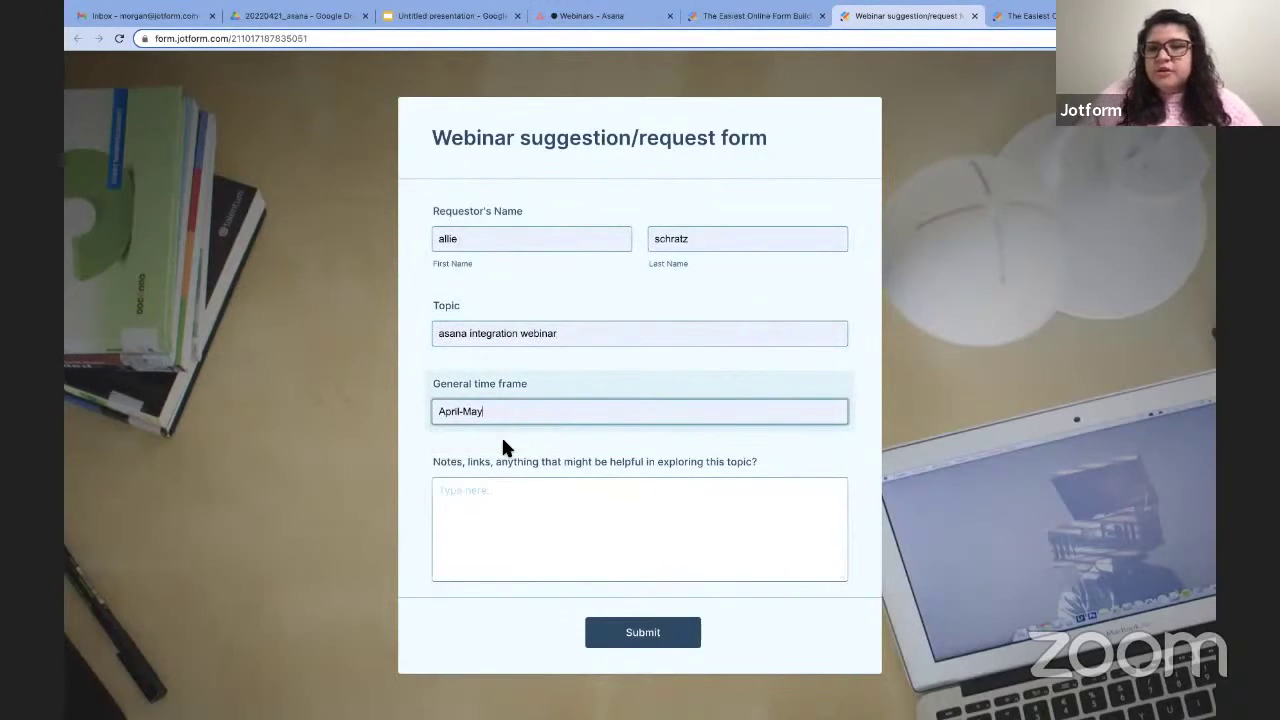
{"action": "left_click", "coordinate": [540, 531]}
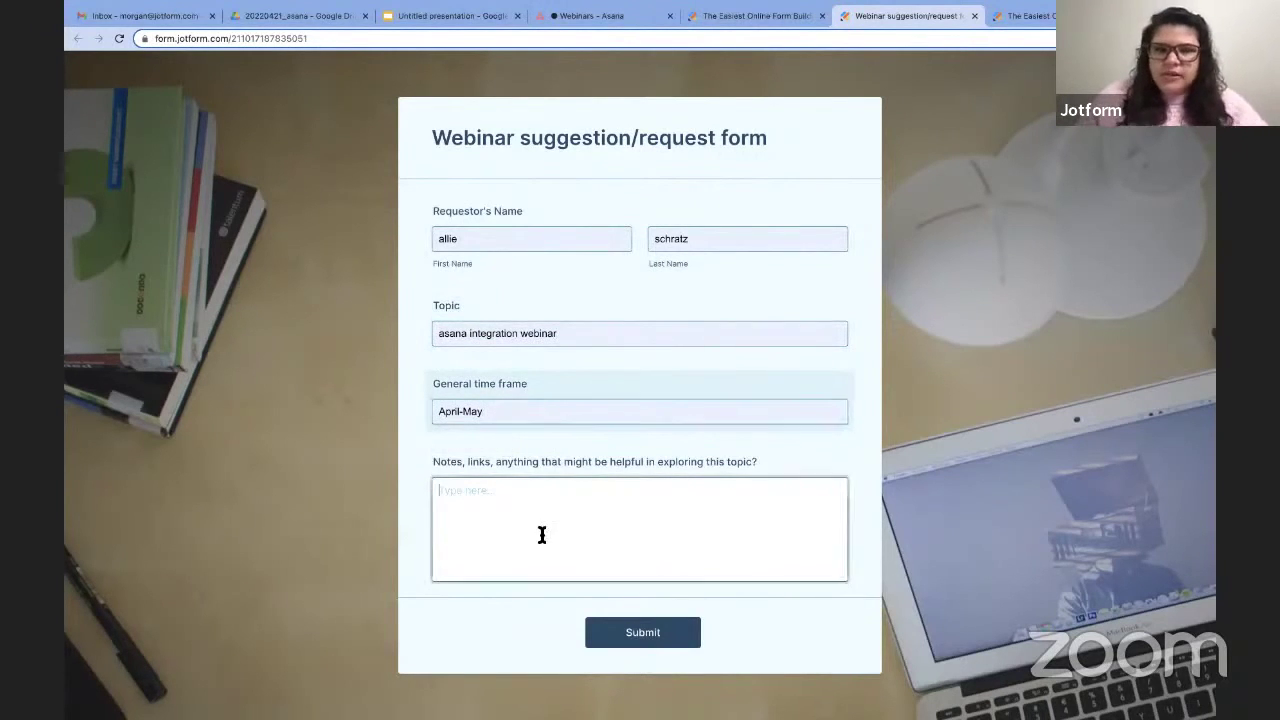
{"action": "type", "text": "luke "}
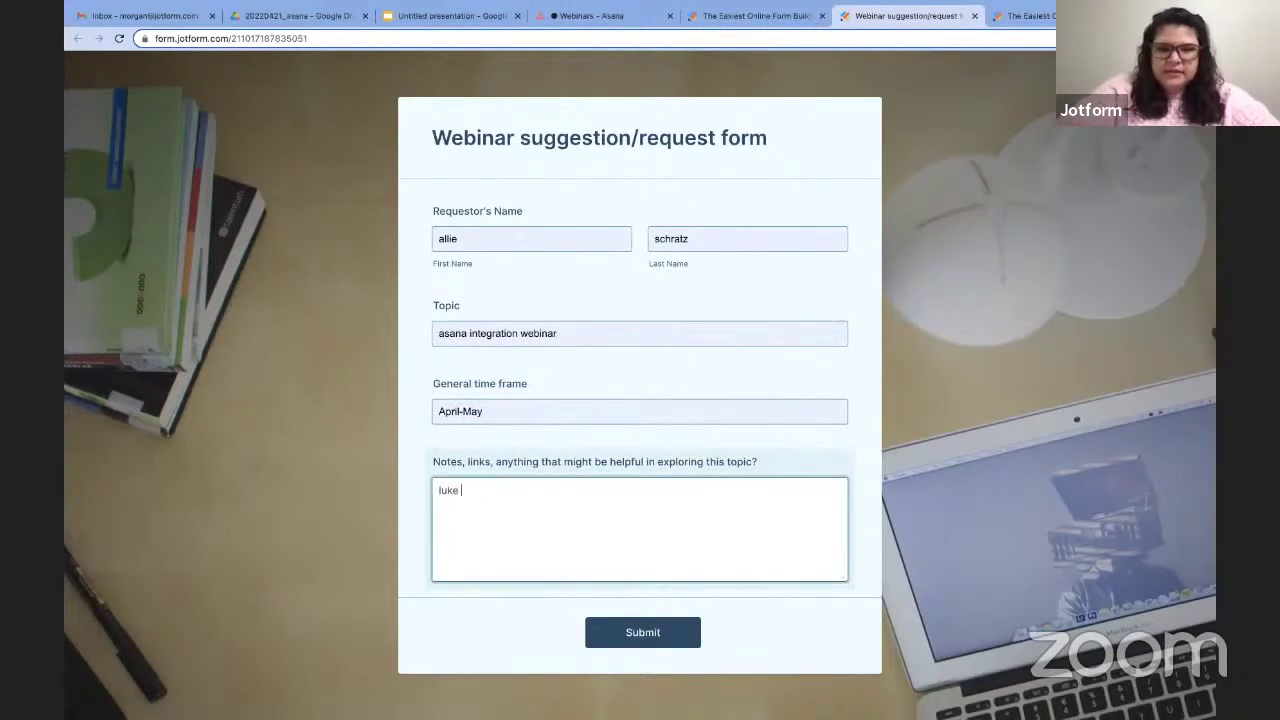
{"action": "type", "text": "did a great "}
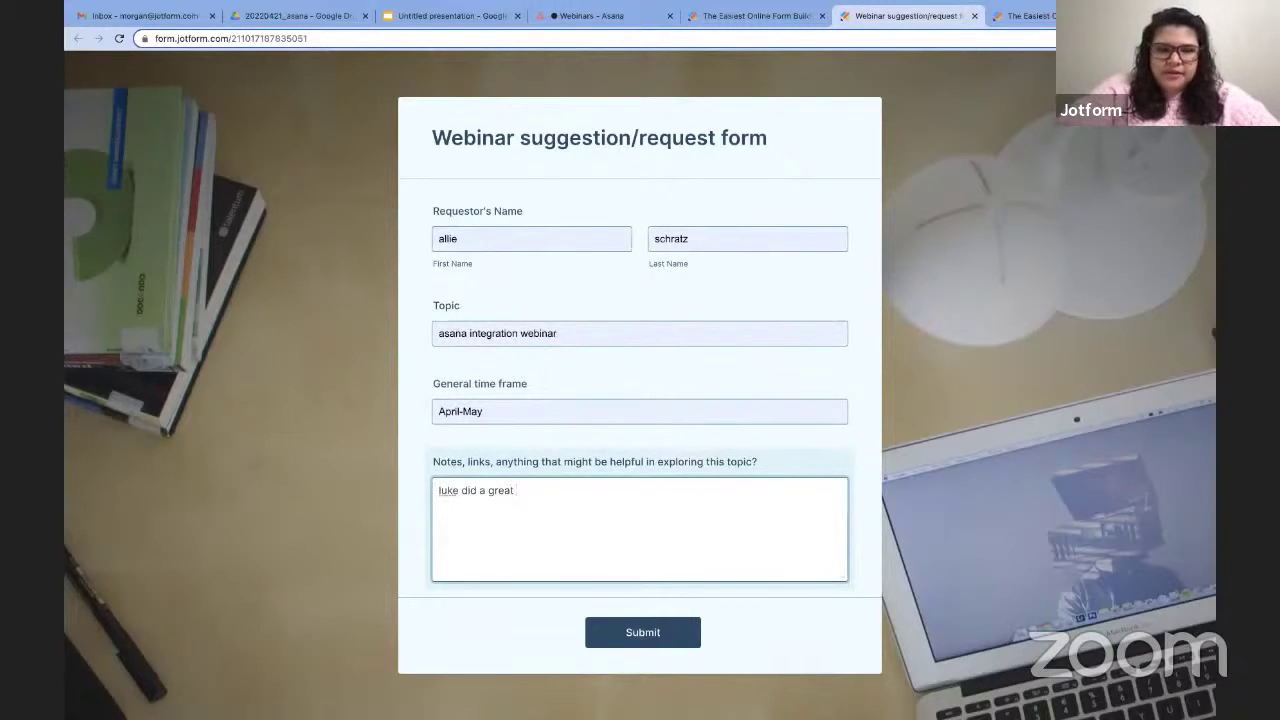
{"action": "type", "text": "blog post about this!"}
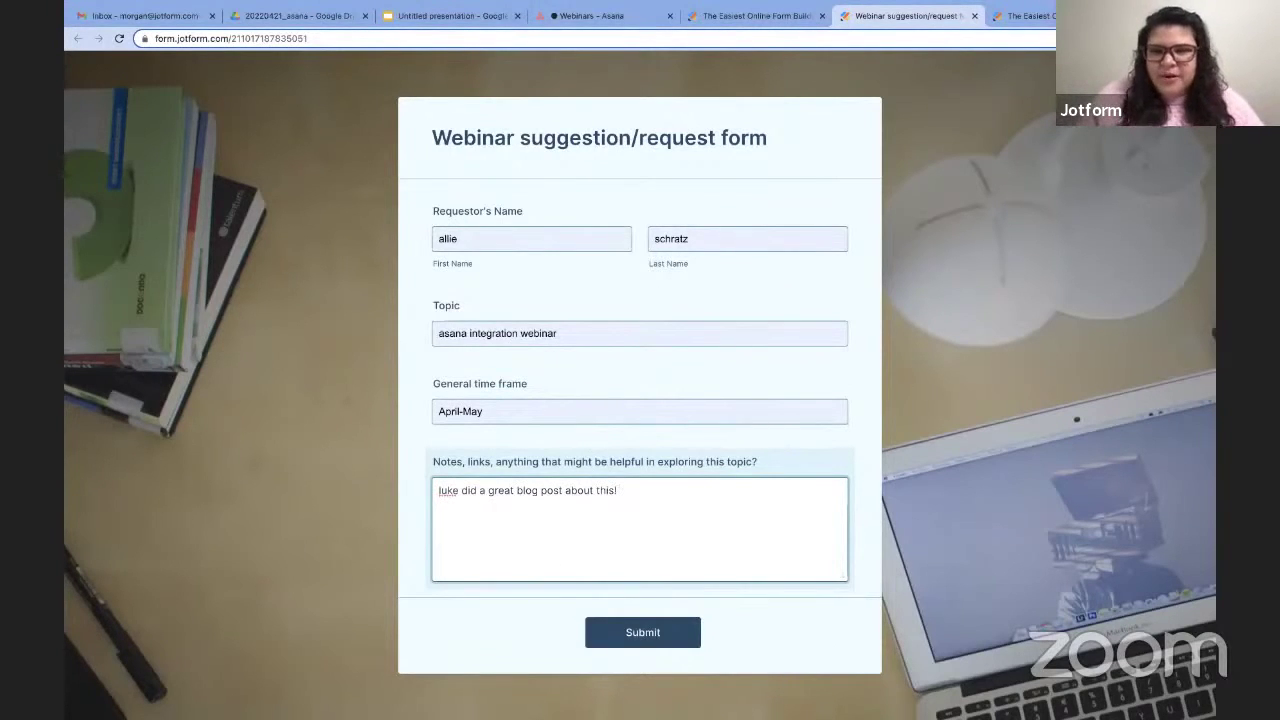
{"action": "left_click", "coordinate": [678, 632]}
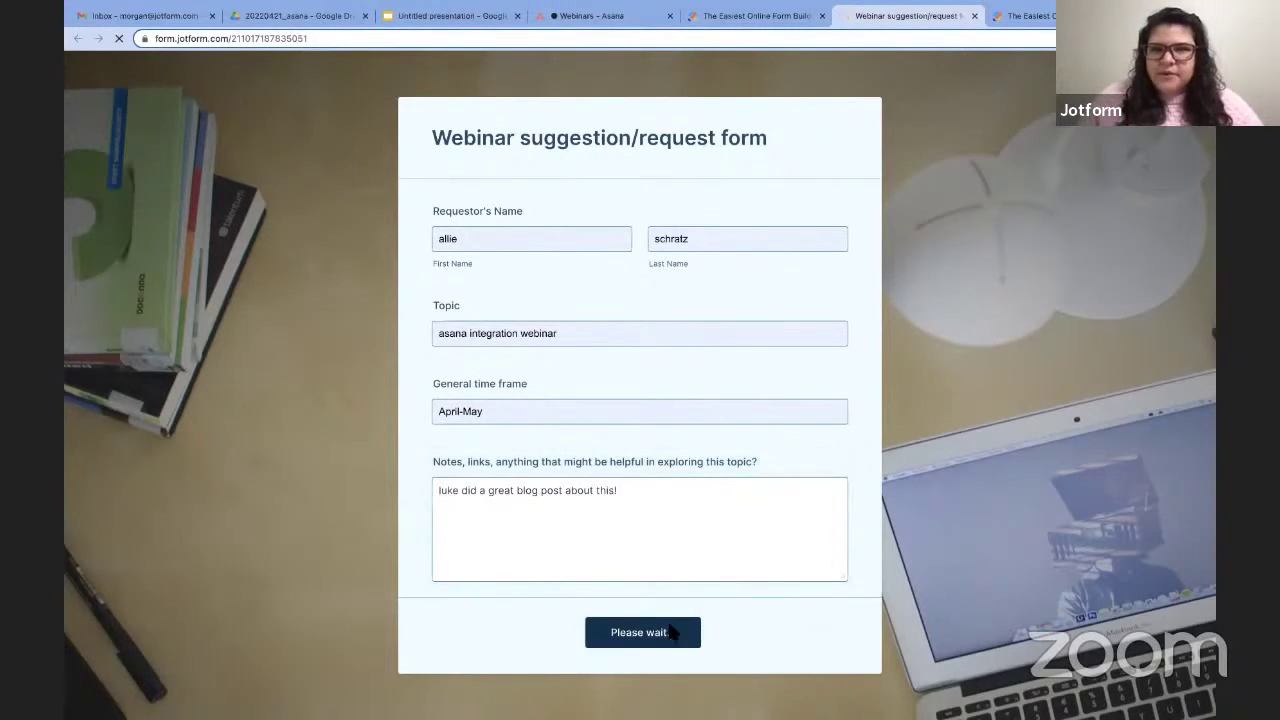
{"action": "left_click", "coordinate": [607, 15]}
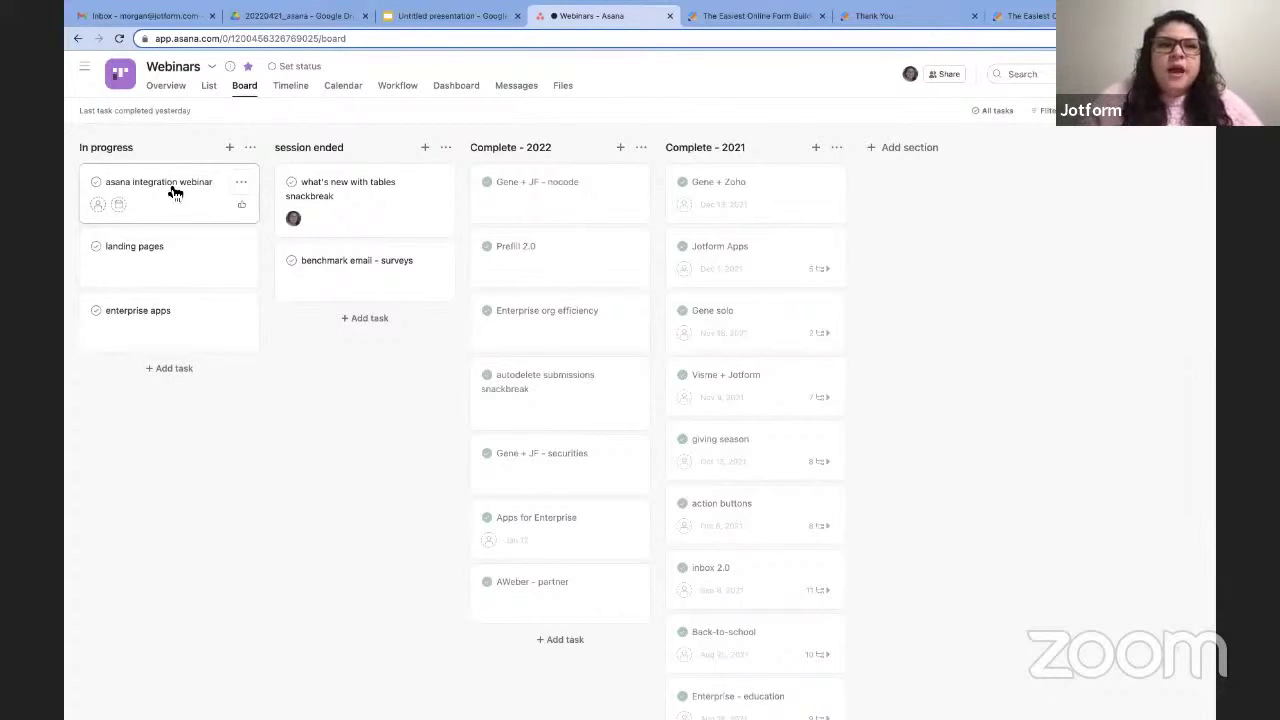
Move the 'asana integration webinar' card into the session ended column, then go to the Webinar Metrics form.
{"action": "left_click_drag", "start_coordinate": [171, 191], "coordinate": [352, 198]}
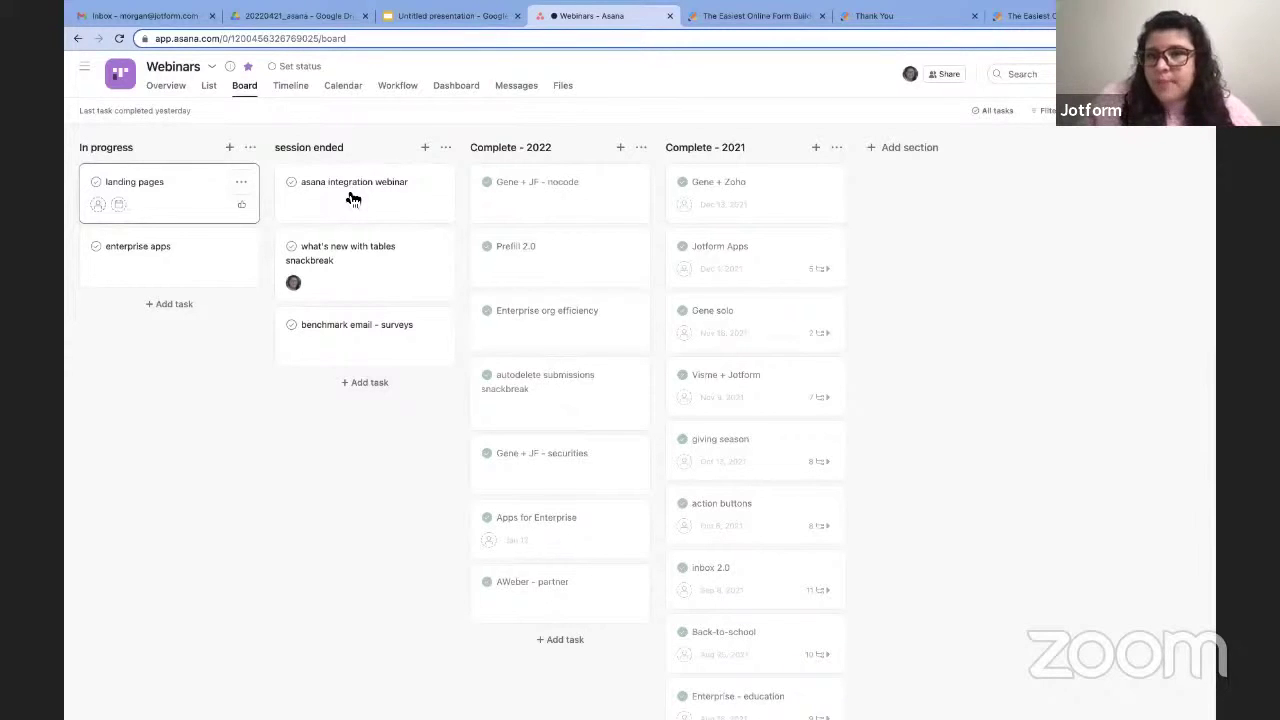
{"action": "left_click", "coordinate": [1030, 16]}
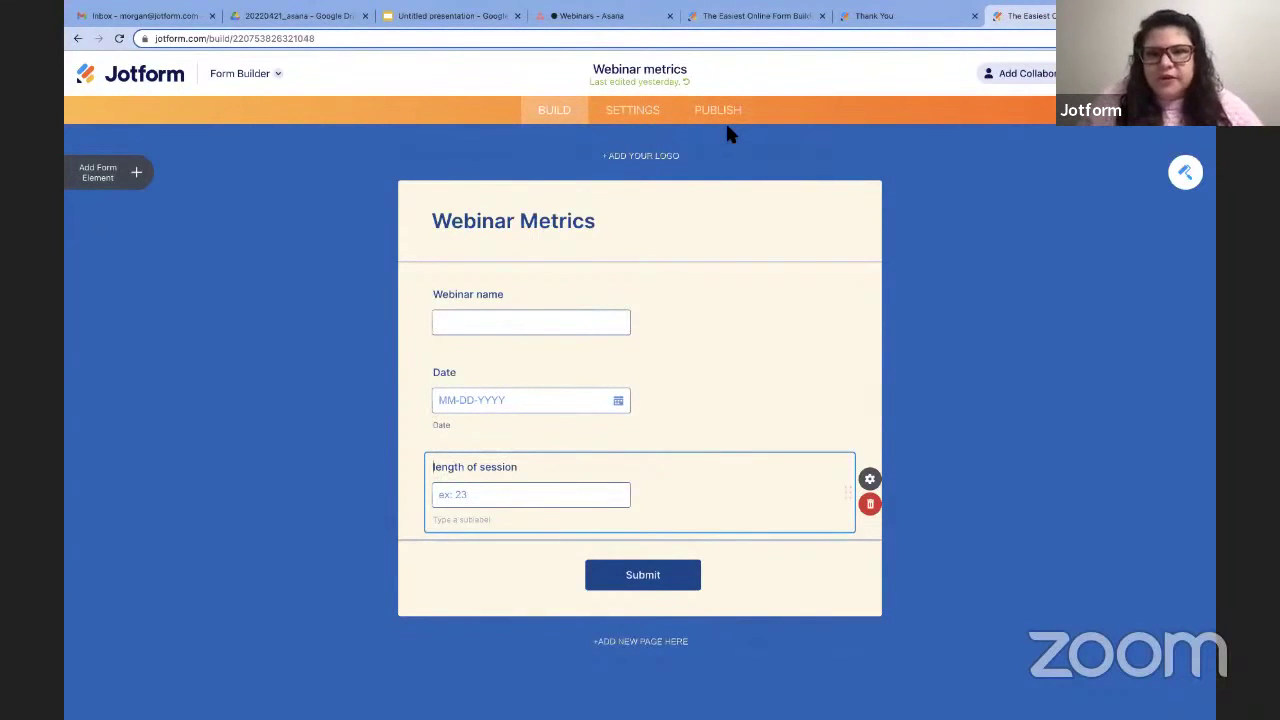
Switch back to the 'Webinars - Asana' browser tab.
{"action": "left_click", "coordinate": [614, 14]}
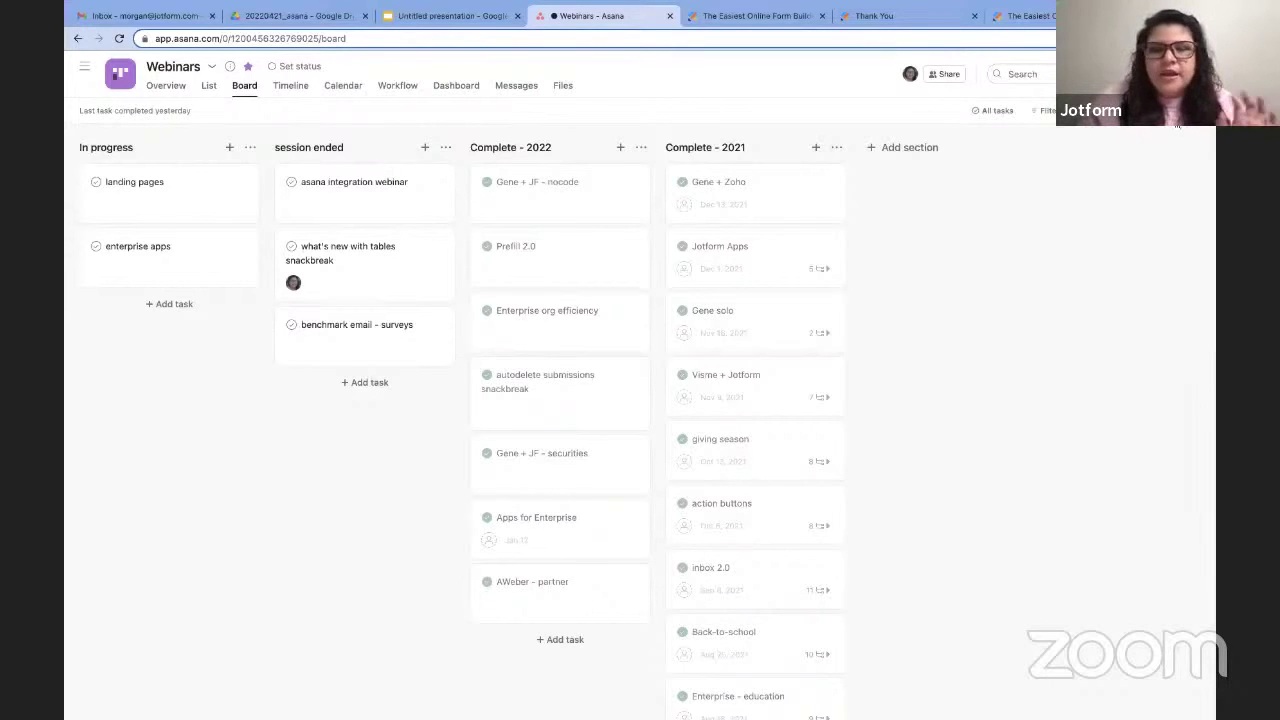
Open the project's Customize panel and browse apps to add under Apps.
{"action": "left_click", "coordinate": [1178, 125]}
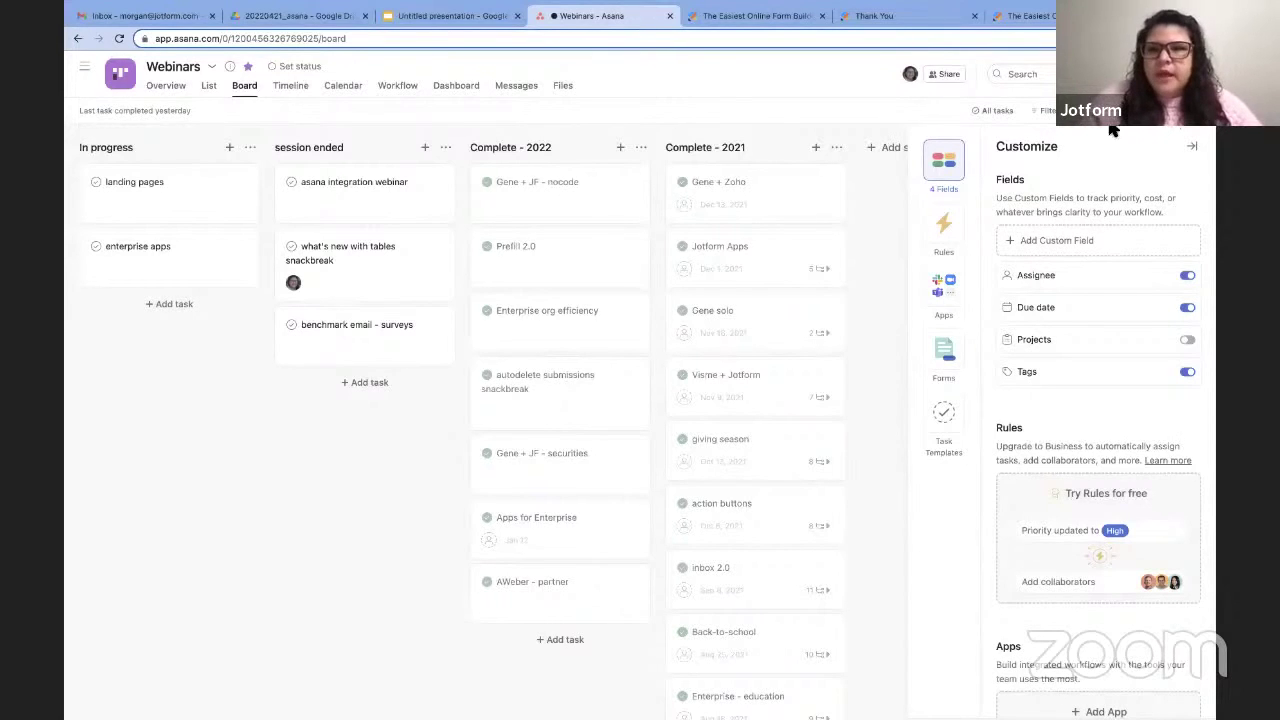
{"action": "left_click", "coordinate": [947, 288]}
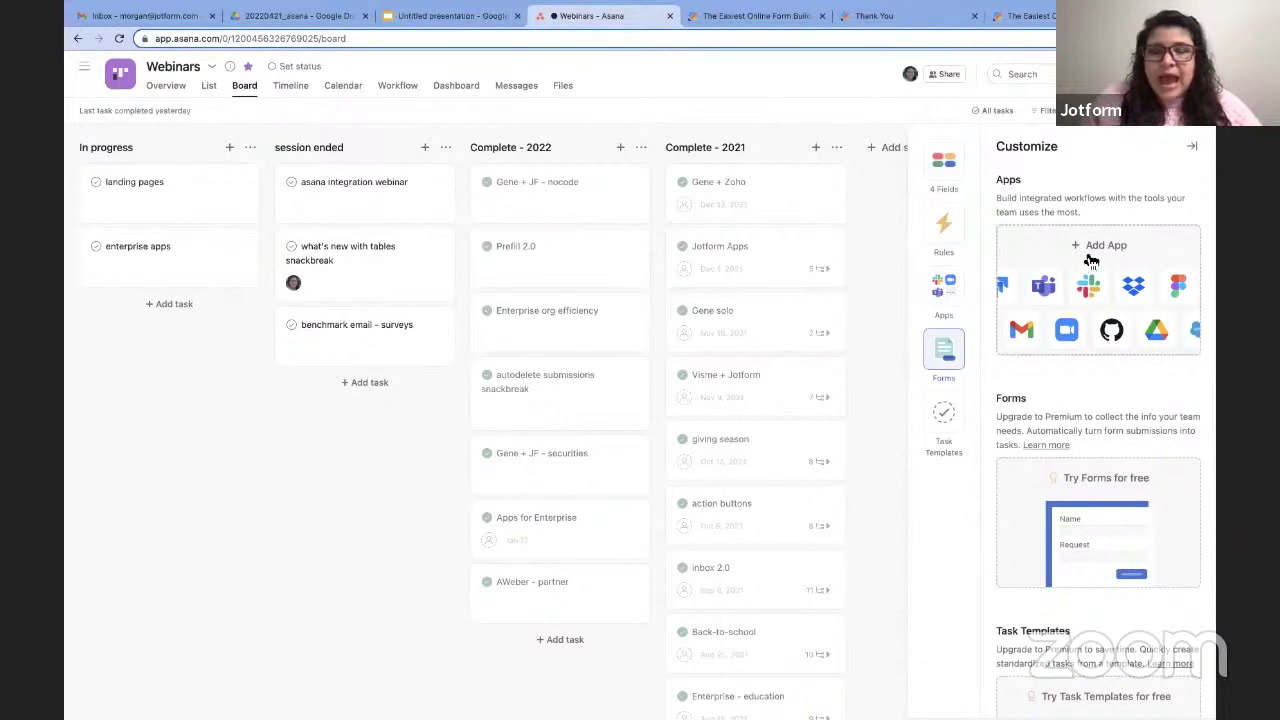
{"action": "left_click", "coordinate": [1091, 255]}
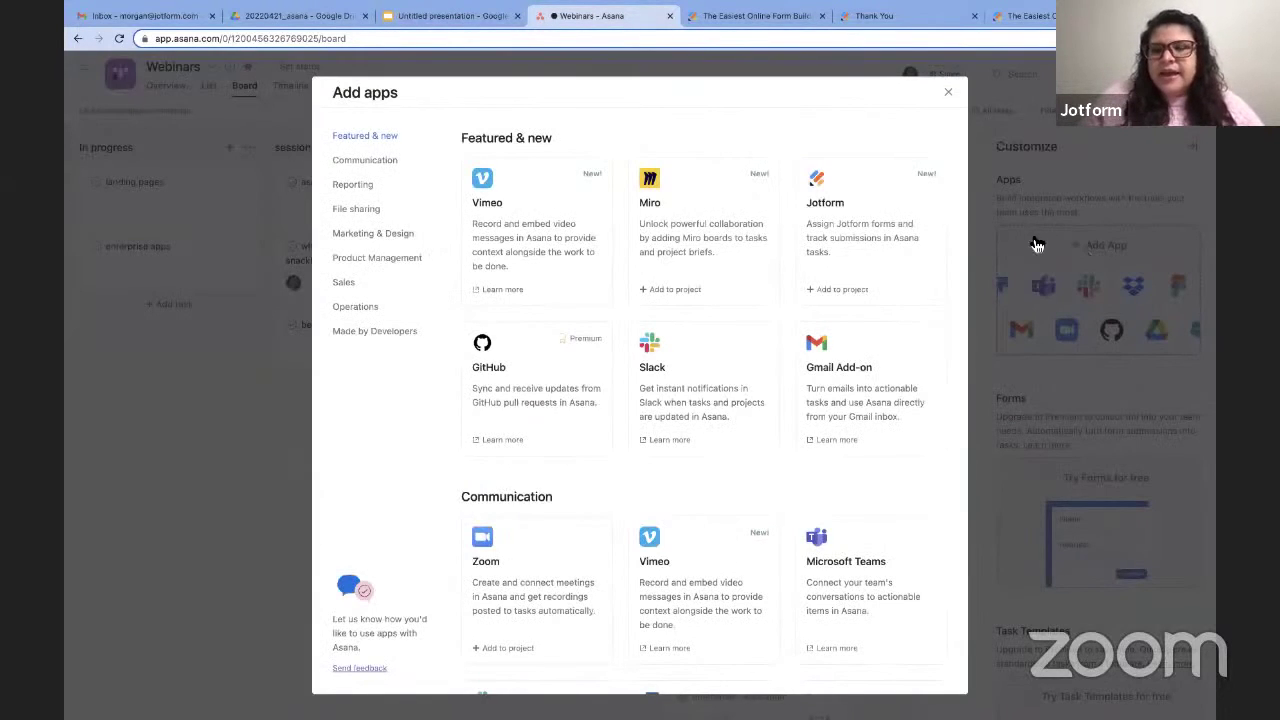
Add the Jotform app to the Webinars project and connect it to Jotform.
{"action": "left_click", "coordinate": [871, 224]}
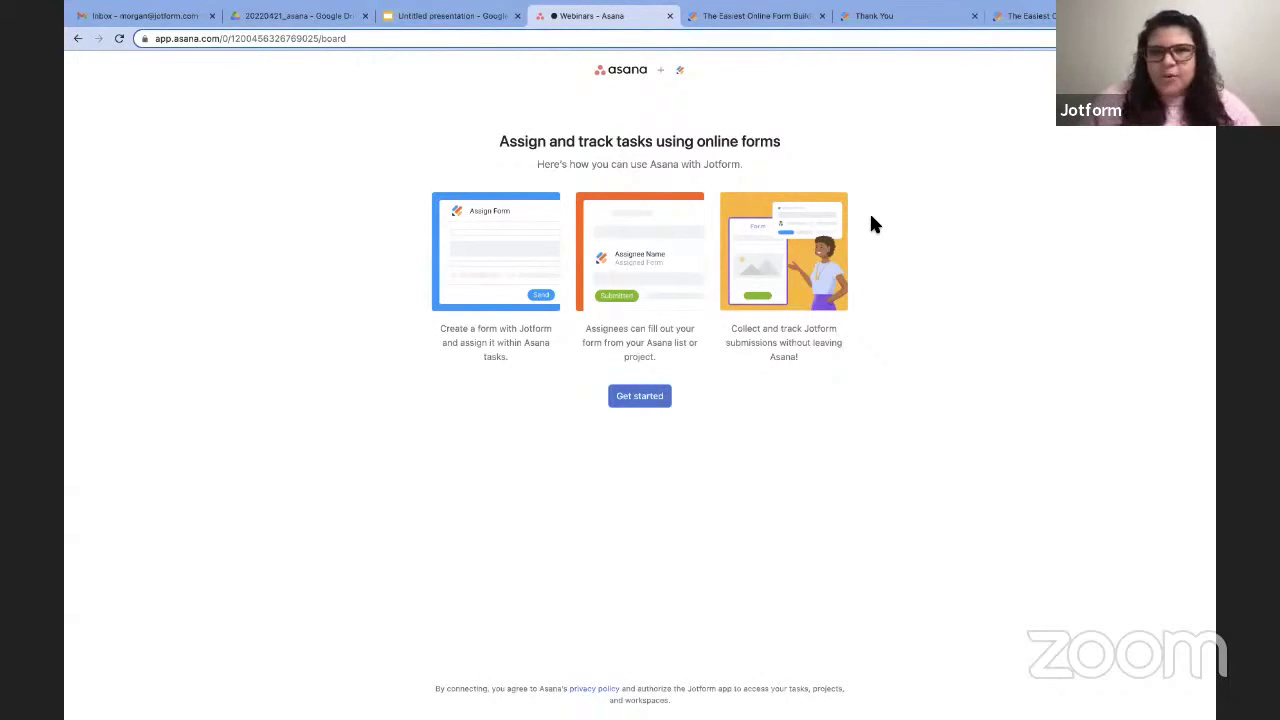
{"action": "left_click", "coordinate": [648, 404]}
{"action": "left_click", "coordinate": [642, 359]}
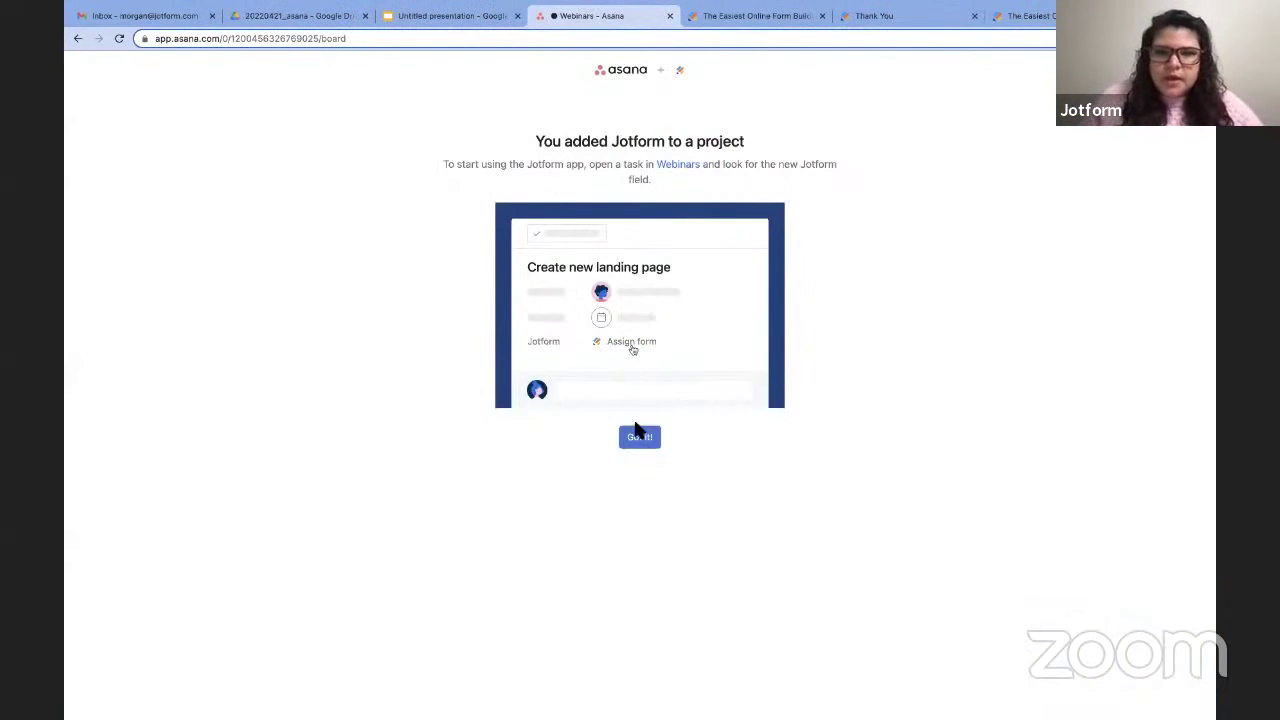
{"action": "left_click", "coordinate": [640, 438]}
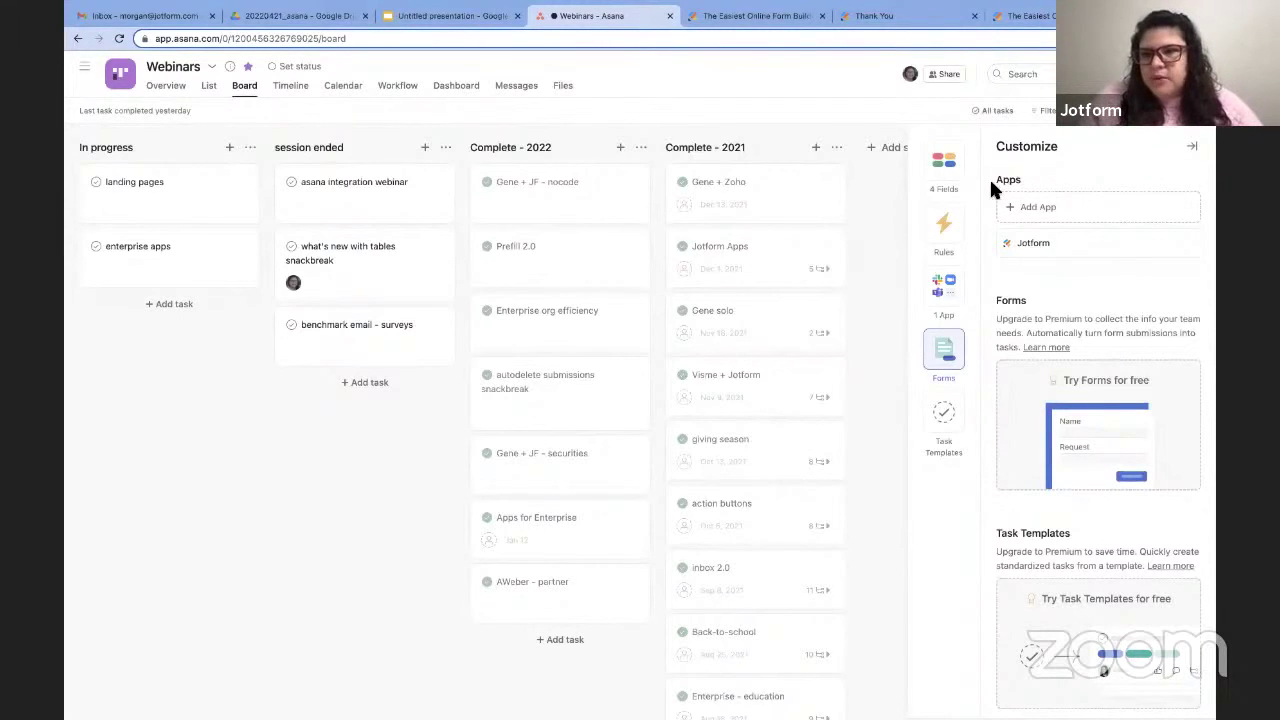
Review the Jotform app's details, then close them and the Customize panel.
{"action": "mouse_move", "coordinate": [1043, 256]}
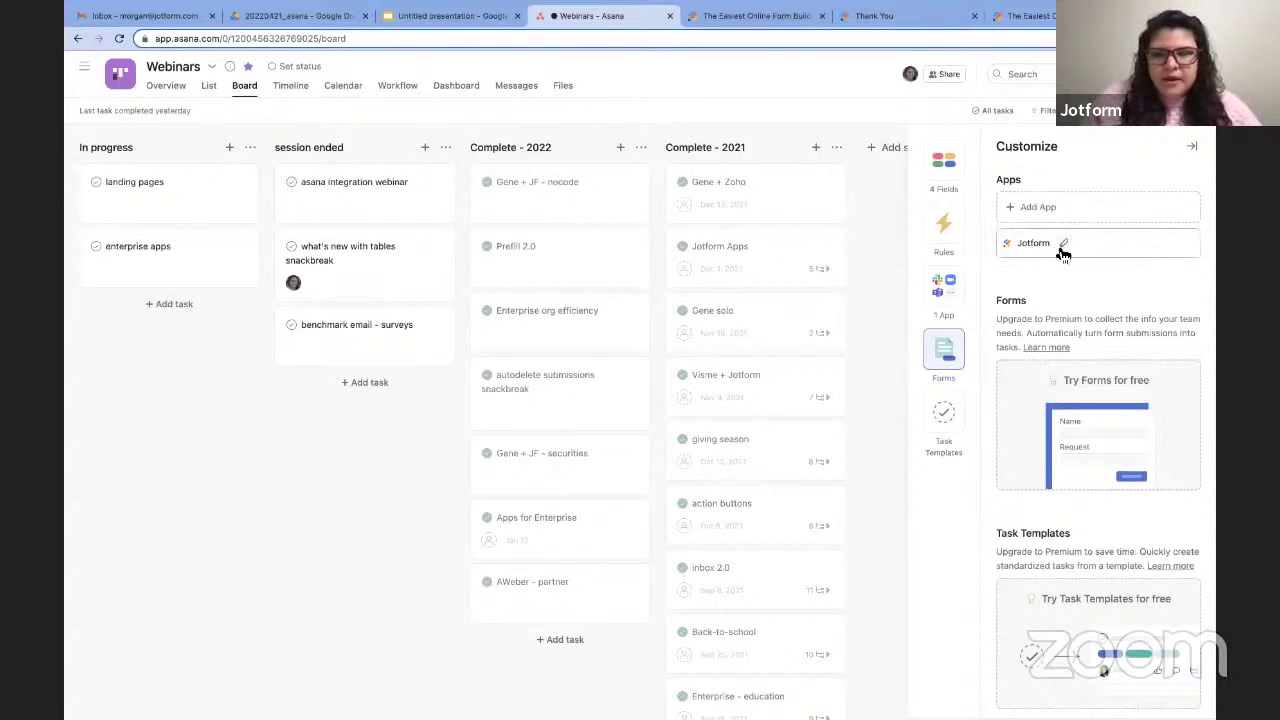
{"action": "left_click", "coordinate": [1055, 241]}
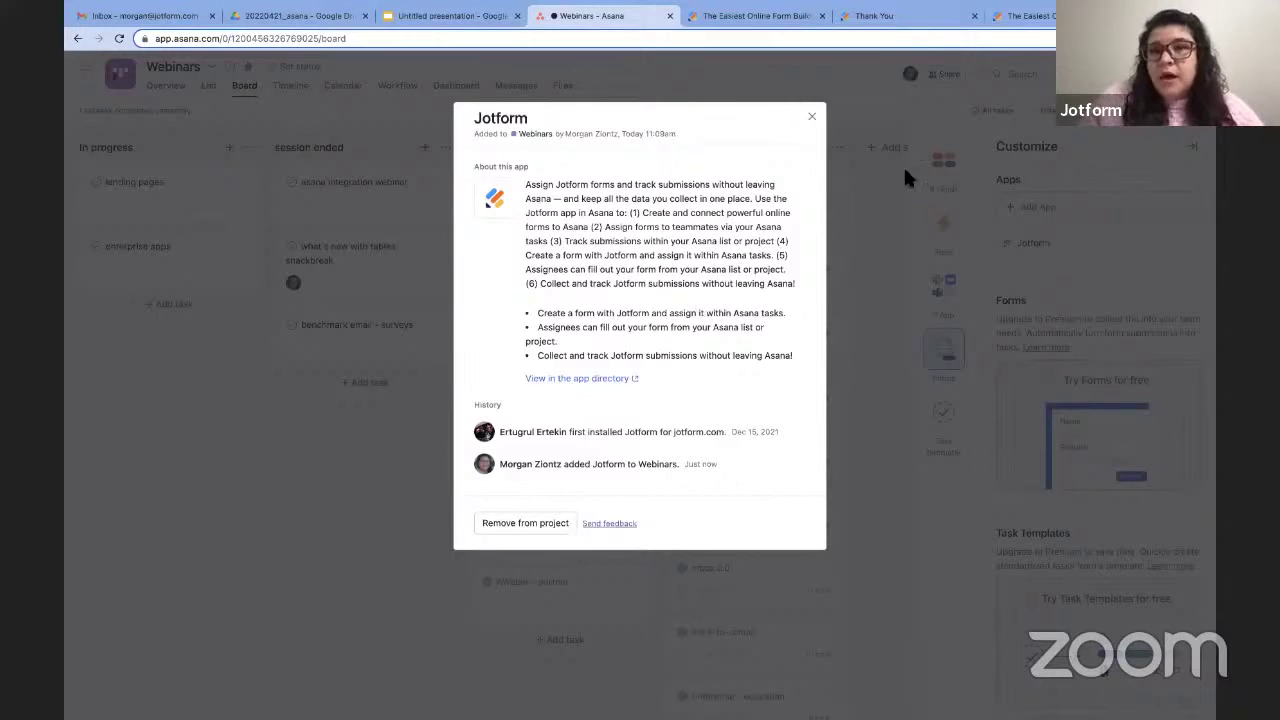
{"action": "left_click", "coordinate": [811, 117]}
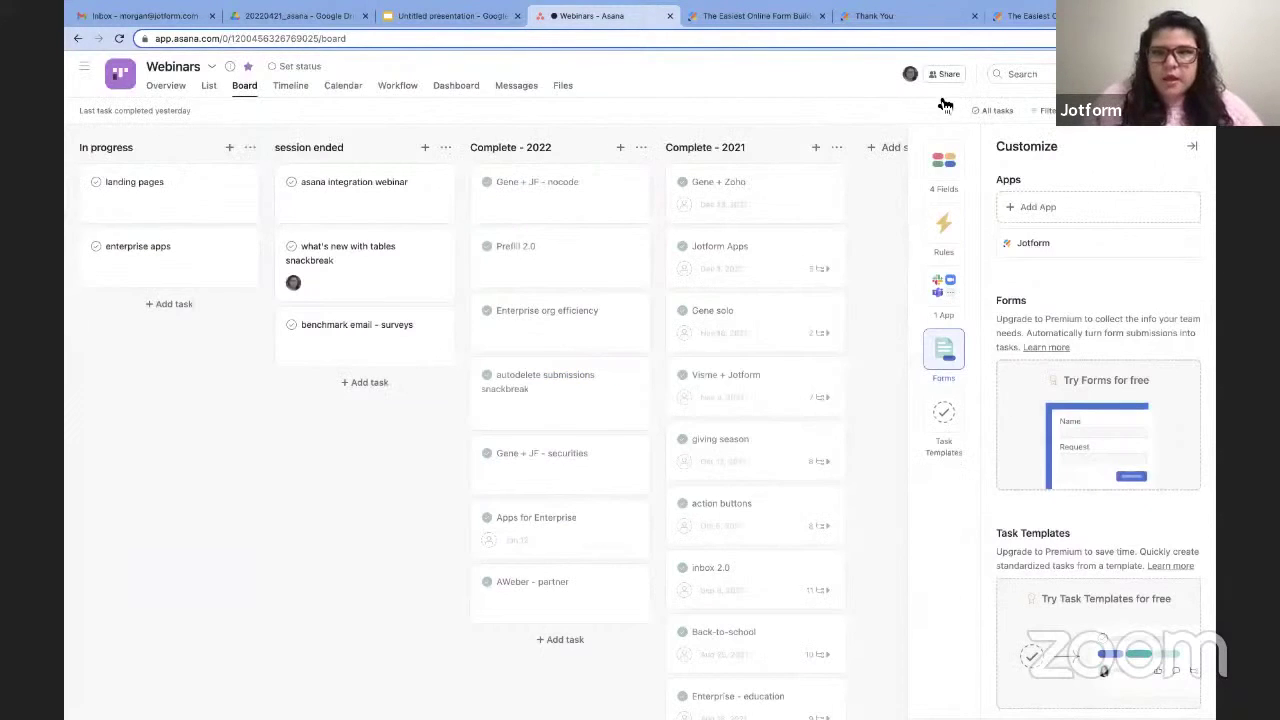
{"action": "left_click", "coordinate": [1192, 146]}
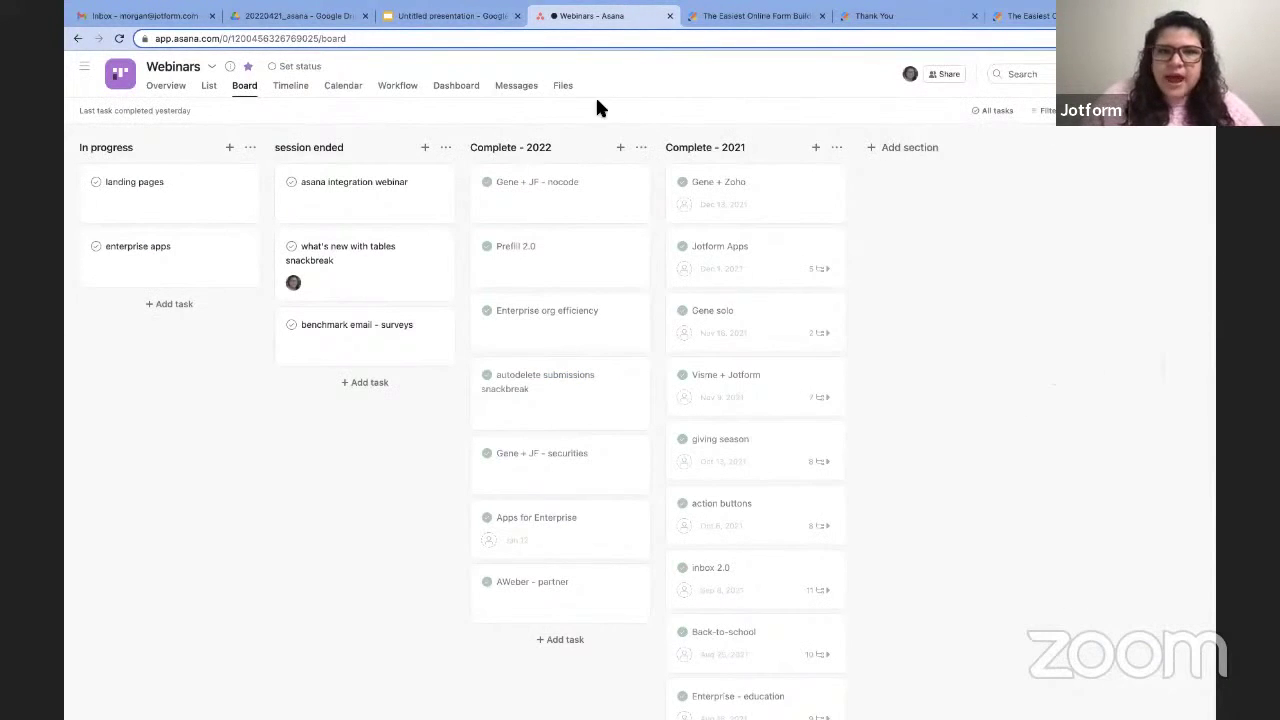
Assign the Webinar metrics form to the 'asana integration webinar' task, entering the assignee's e-mail.
{"action": "left_click", "coordinate": [400, 196]}
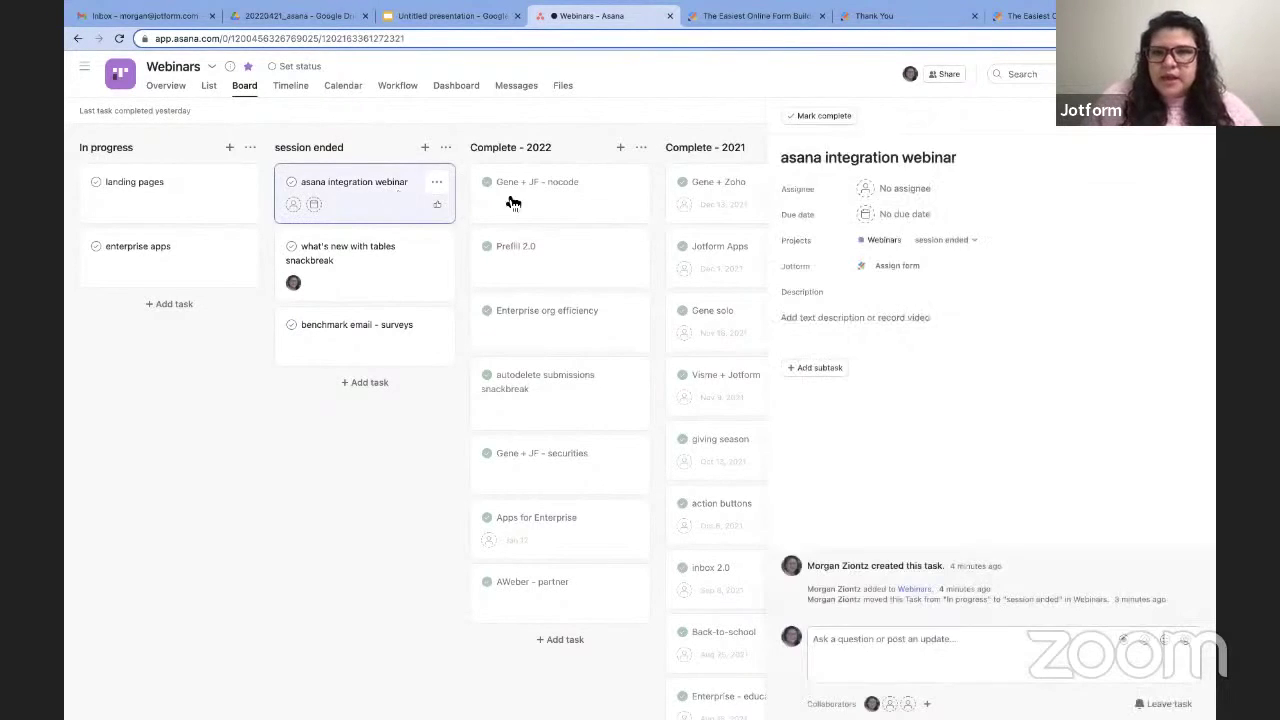
{"action": "left_click", "coordinate": [897, 266]}
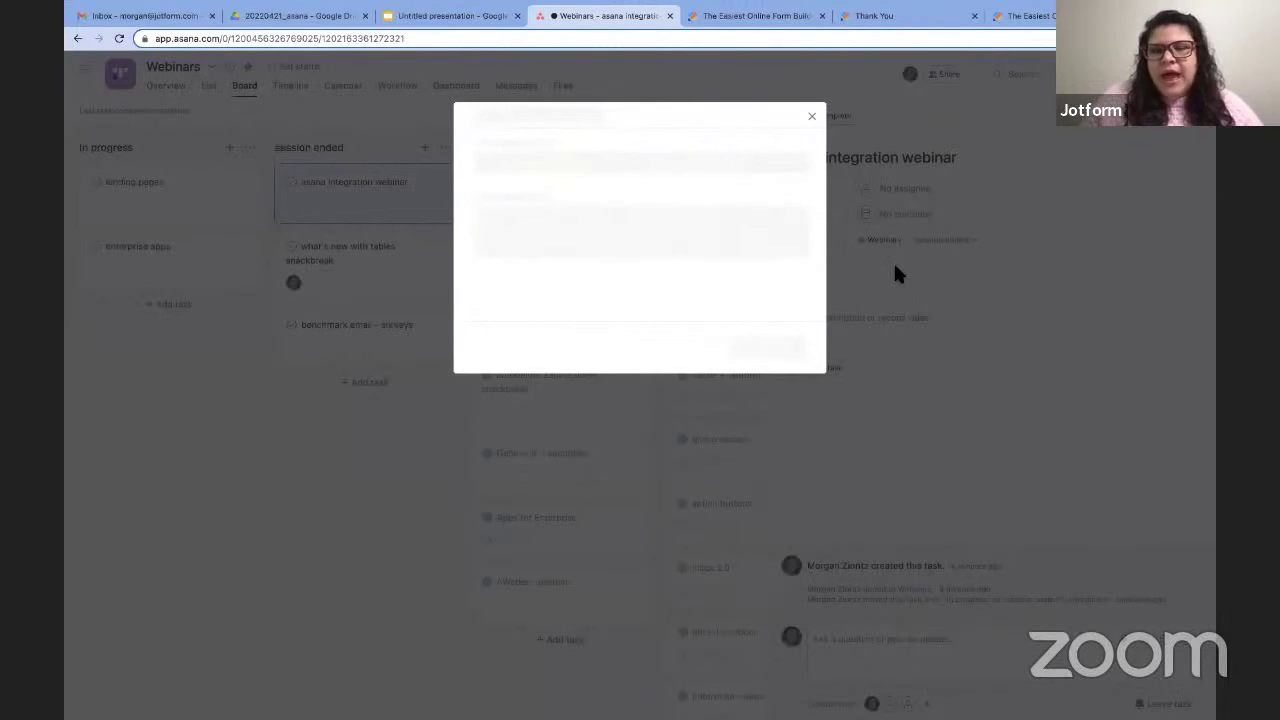
{"action": "left_click", "coordinate": [604, 174]}
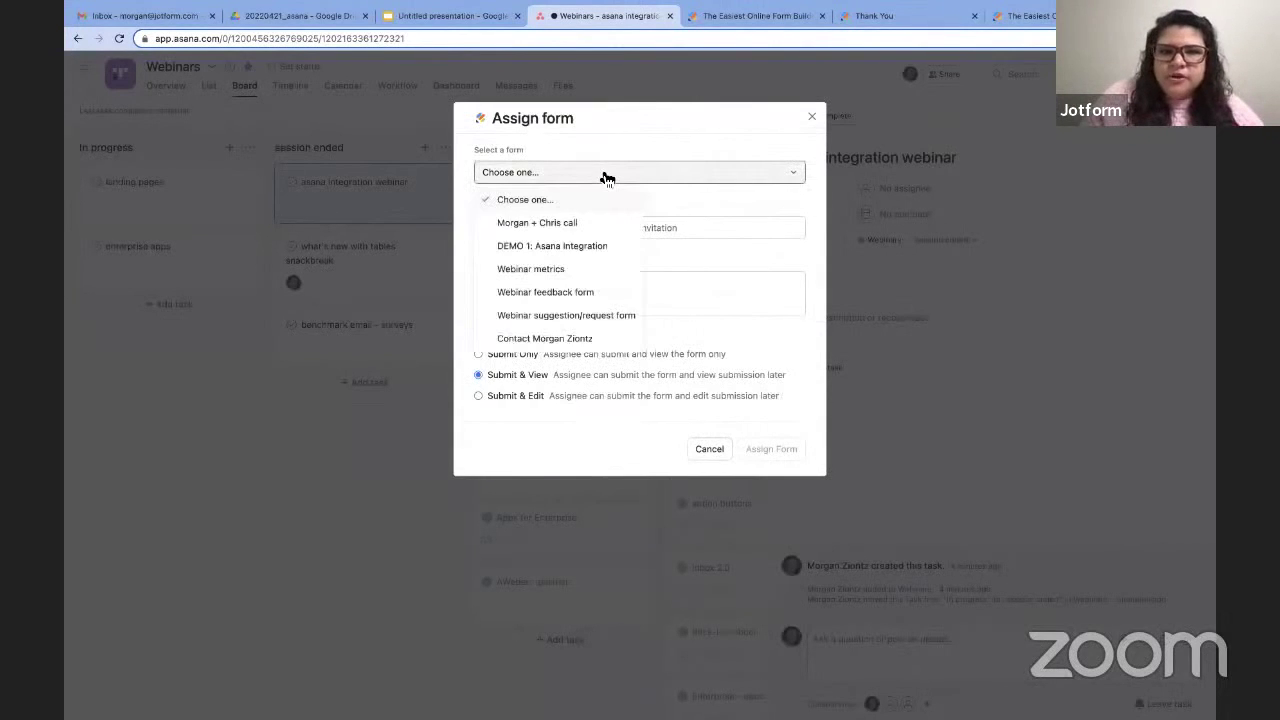
{"action": "left_click", "coordinate": [551, 269]}
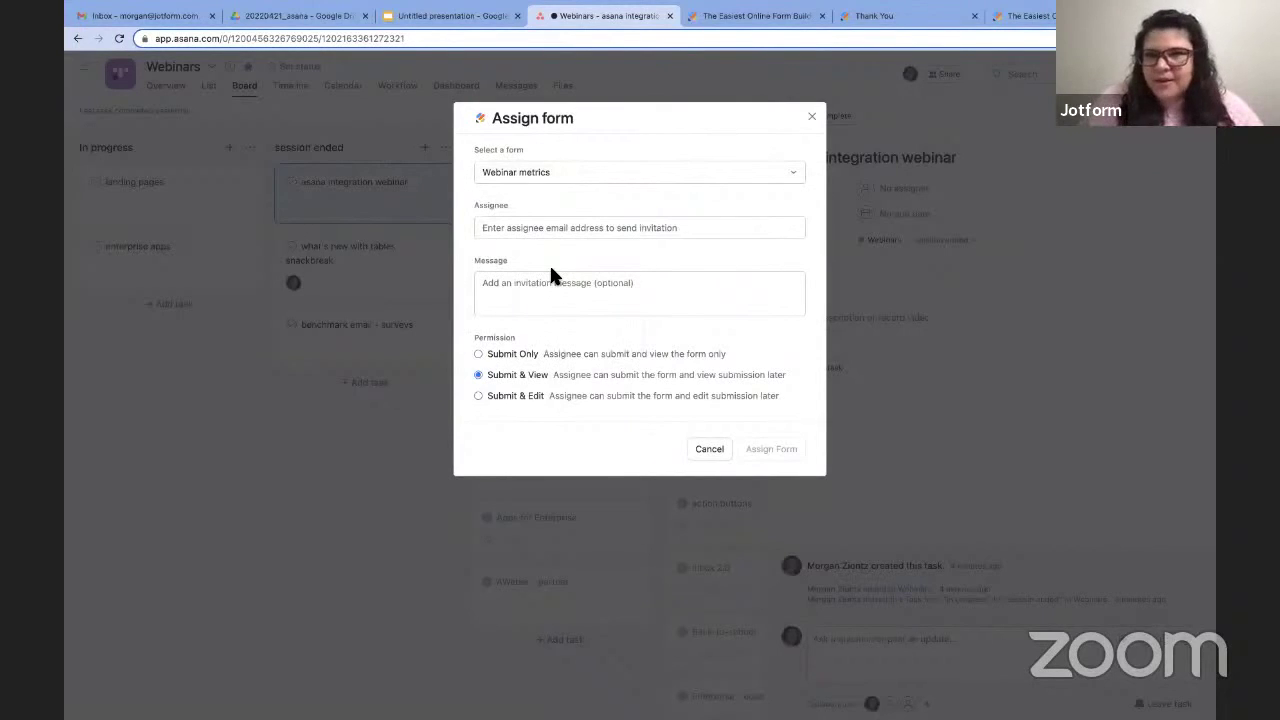
{"action": "left_click", "coordinate": [551, 230]}
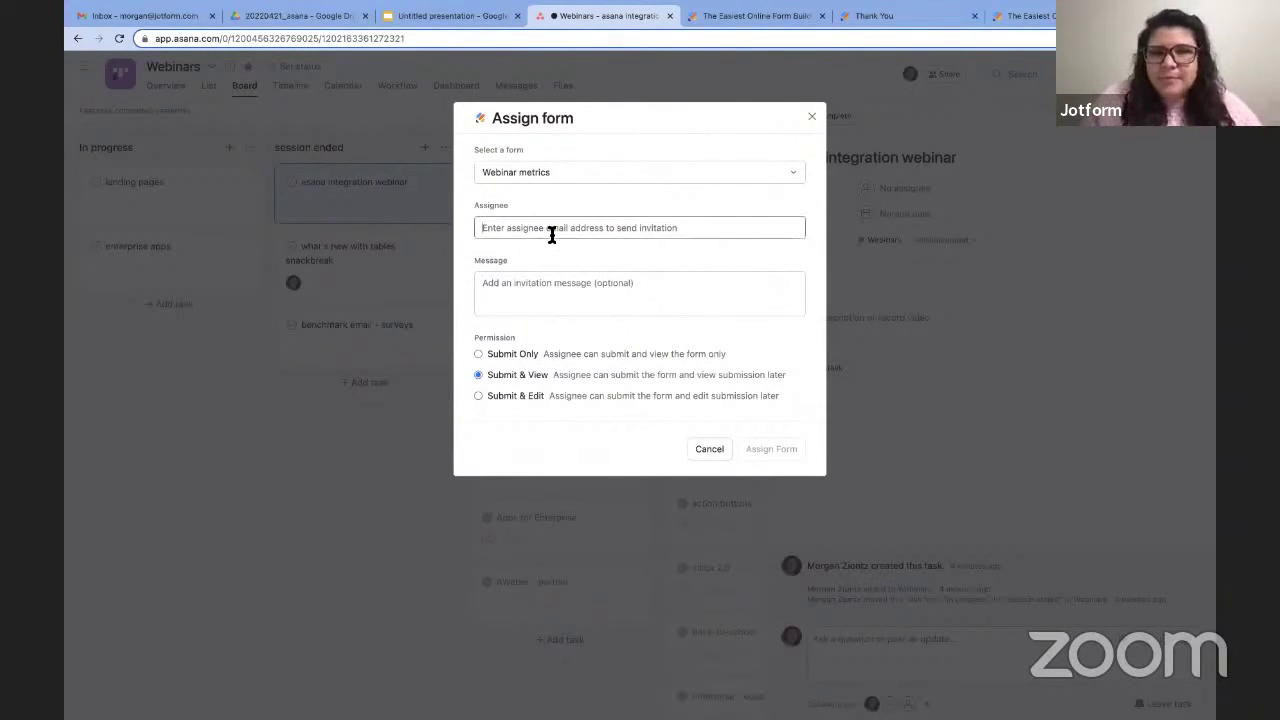
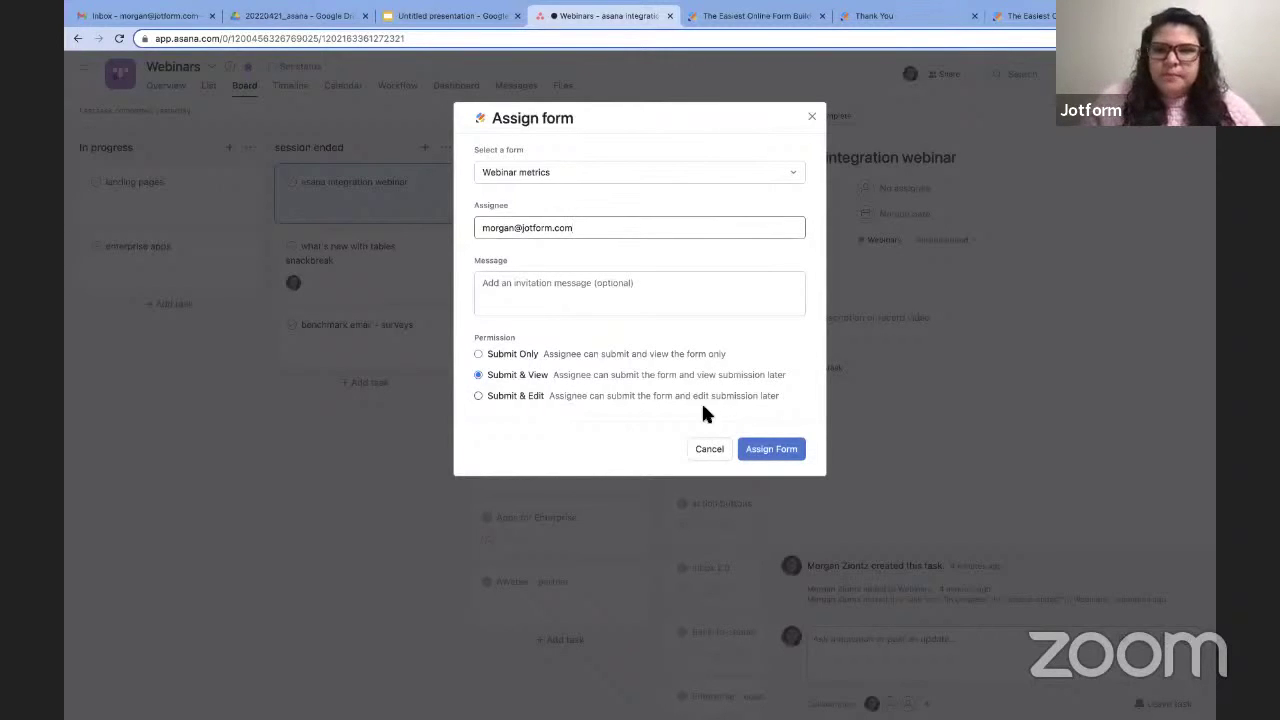
{"action": "left_click", "coordinate": [765, 449]}
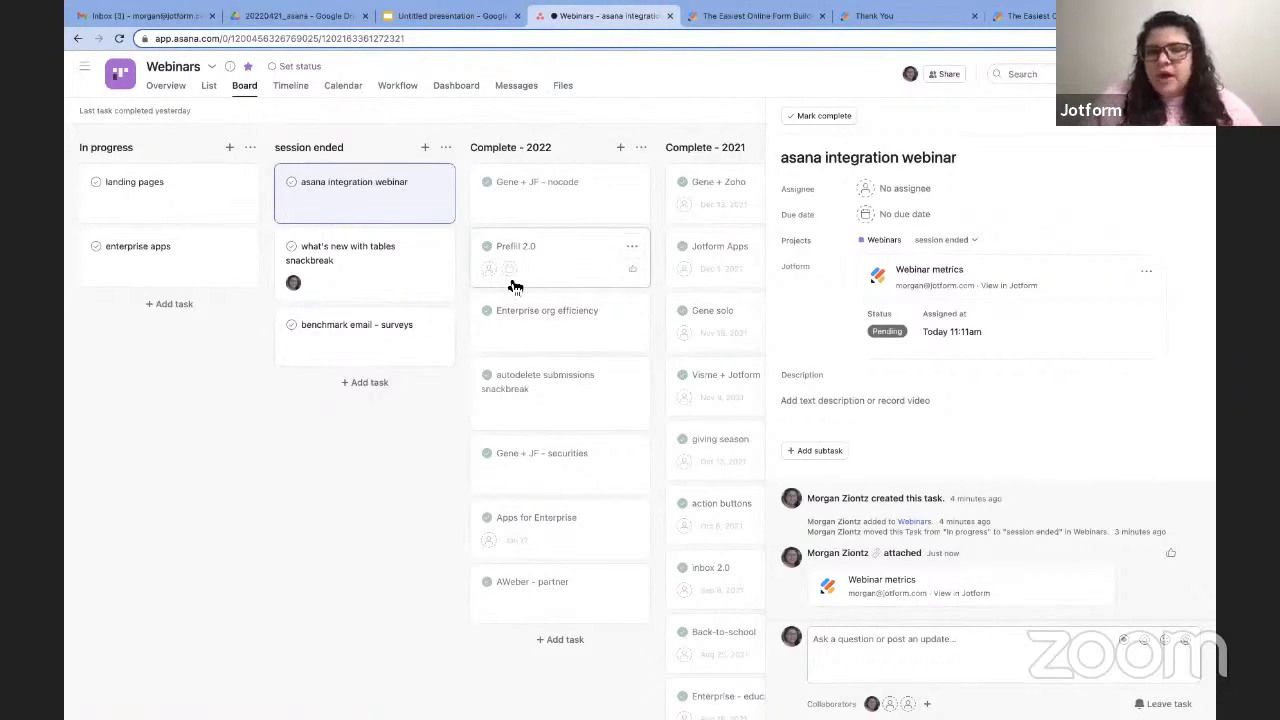
Switch to the Gmail inbox to find the form assignment e-mail.
{"action": "left_click", "coordinate": [172, 16]}
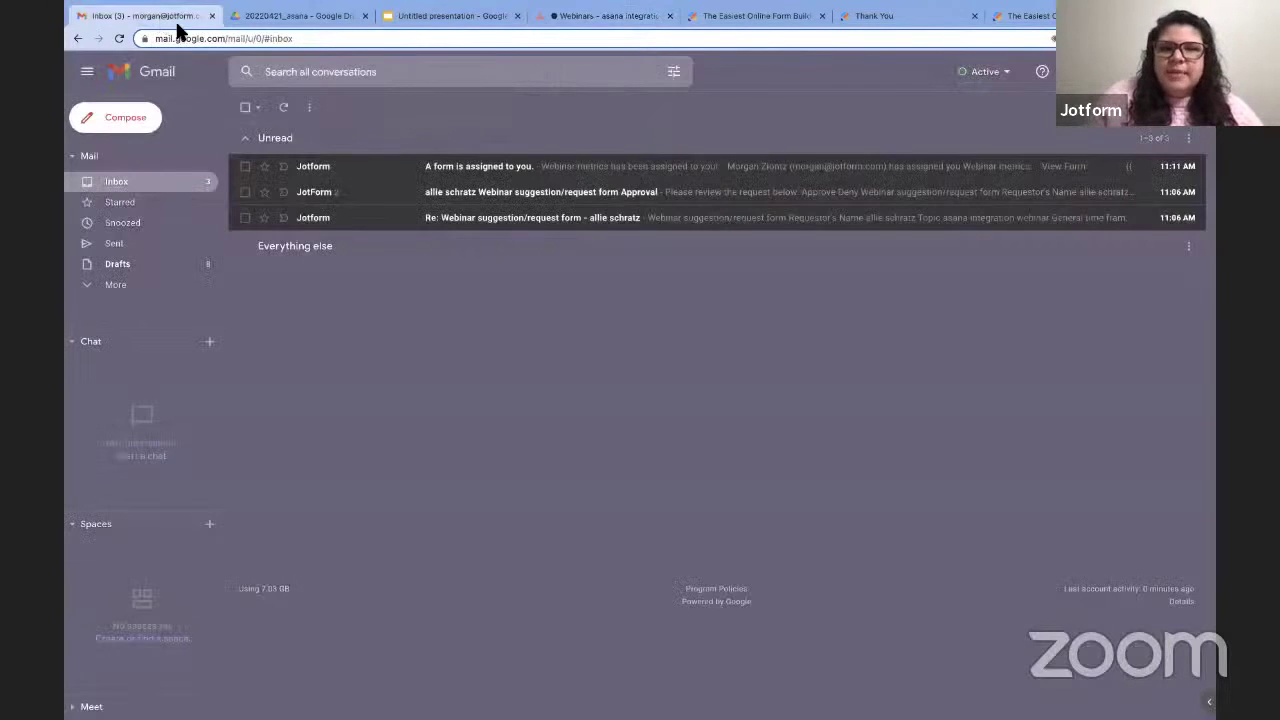
Open the unread 'A form is assigned to you.' e-mail.
{"action": "left_click", "coordinate": [464, 166]}
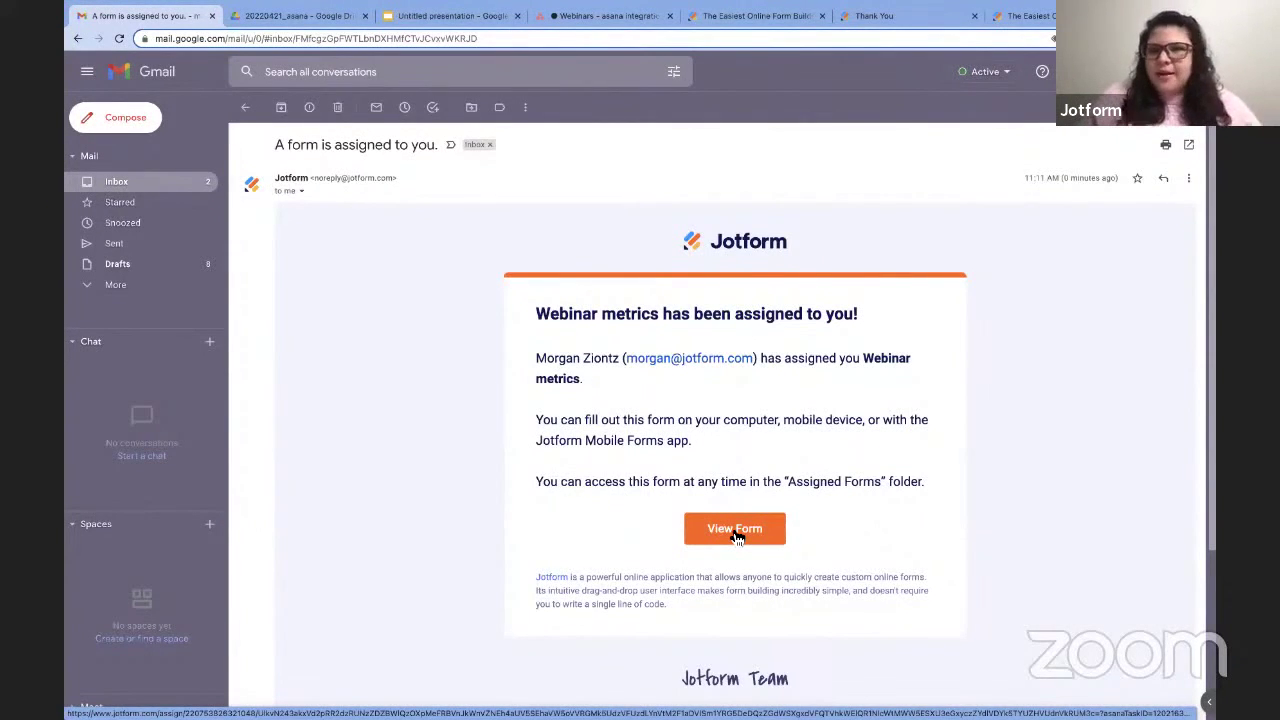
Open the assigned Webinar Metrics form and enter webinar name 'Asana Integration webinar' and date 04-21-2022.
{"action": "left_click", "coordinate": [735, 532]}
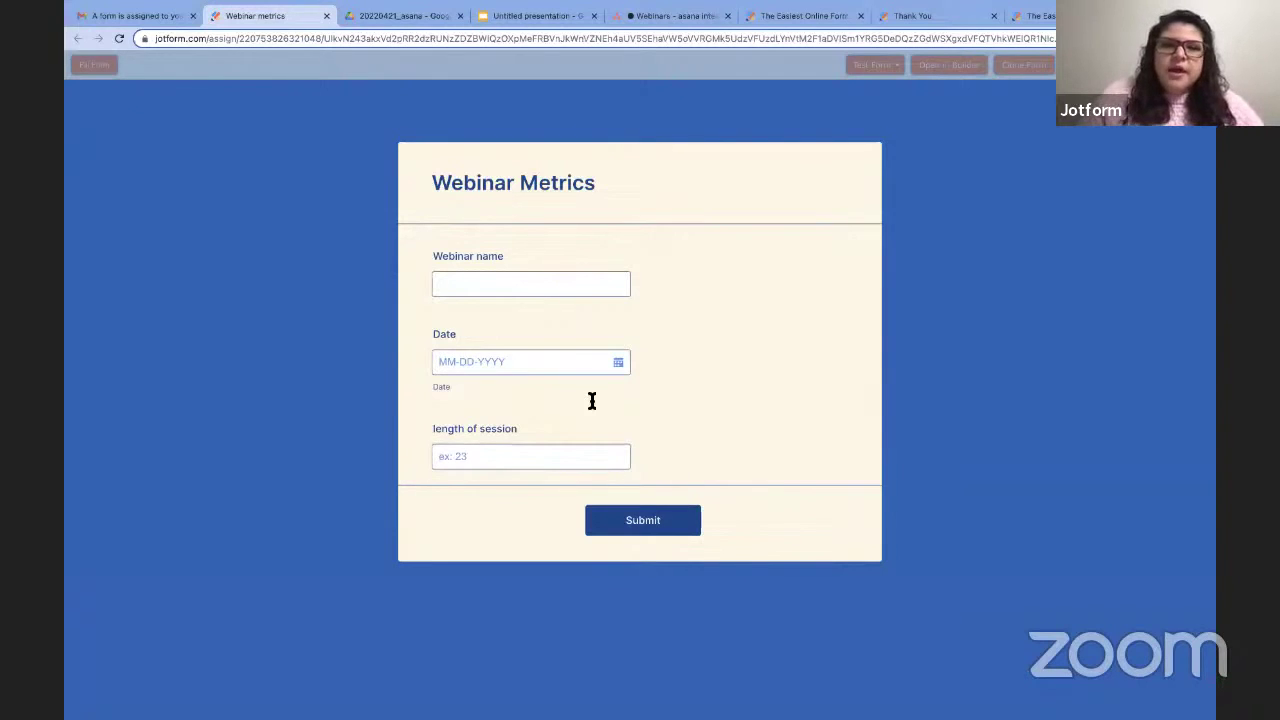
{"action": "left_click", "coordinate": [550, 285]}
{"action": "left_click", "coordinate": [523, 317]}
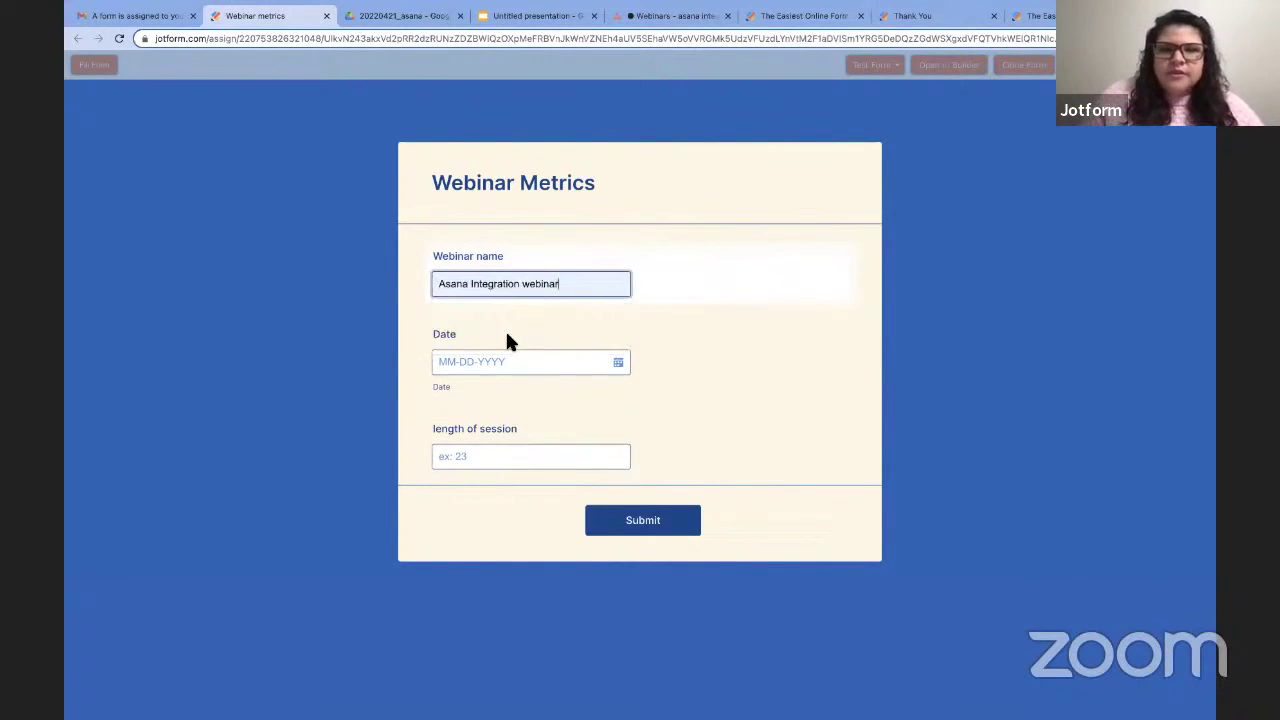
{"action": "left_click", "coordinate": [486, 362]}
{"action": "left_click", "coordinate": [475, 394]}
Enter a session length of 15, submit the form, and return to the Asana tab.
{"action": "left_click", "coordinate": [469, 455]}
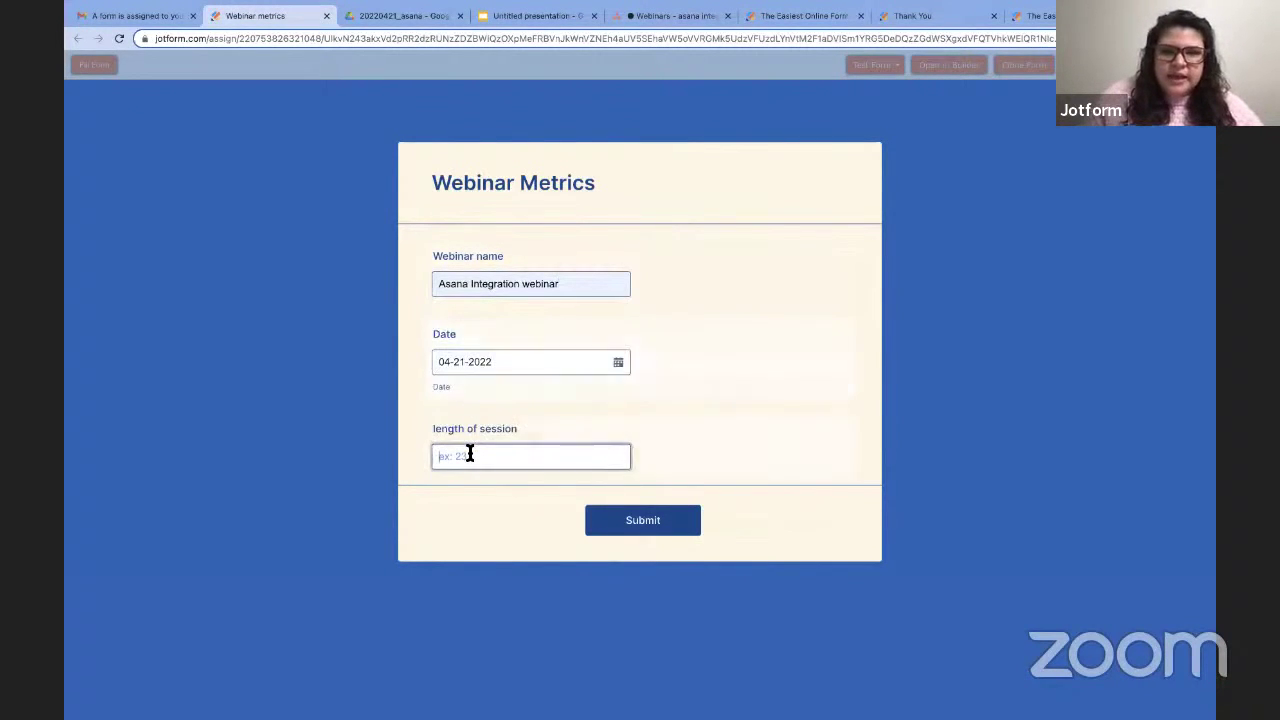
{"action": "type", "text": "15"}
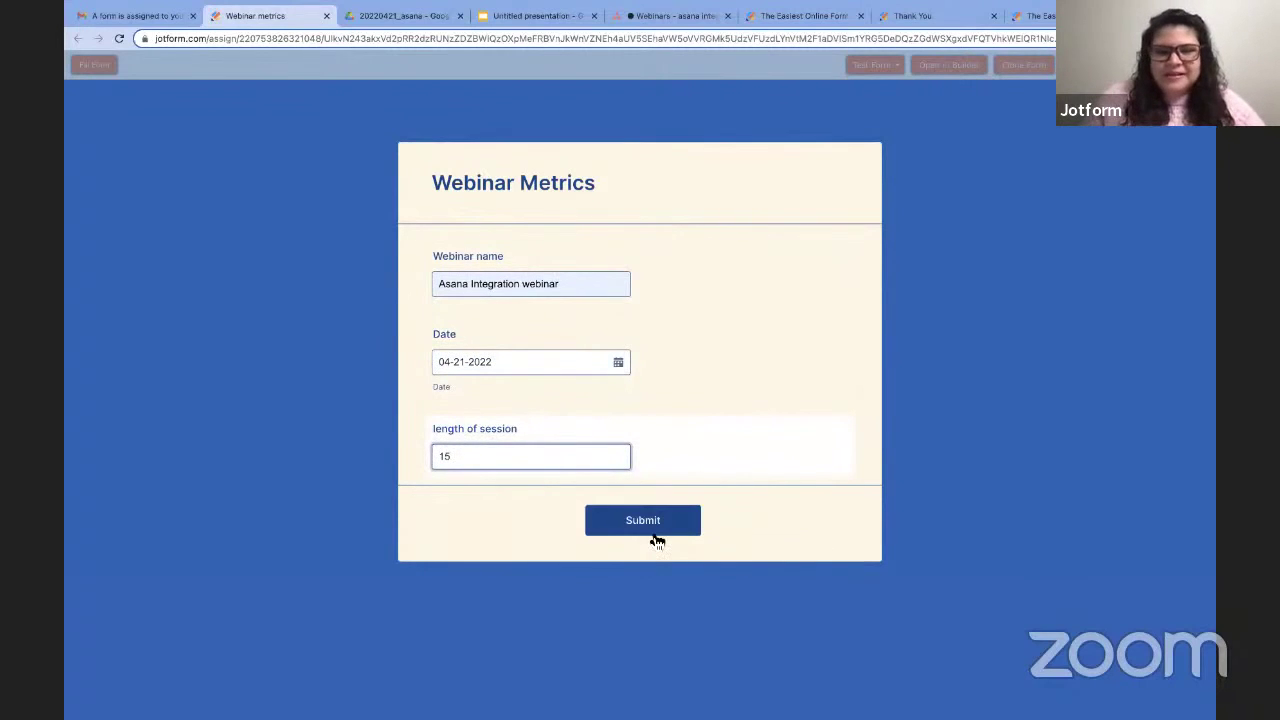
{"action": "left_click", "coordinate": [655, 537]}
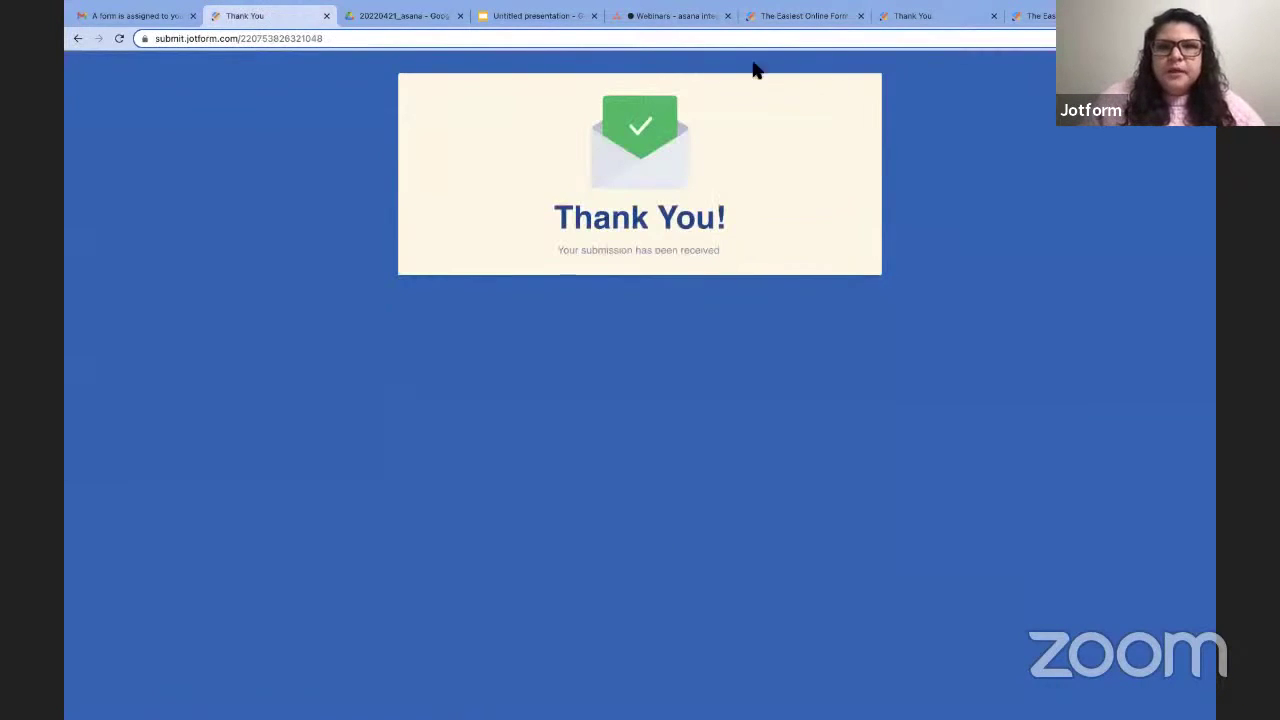
{"action": "left_click", "coordinate": [674, 16]}
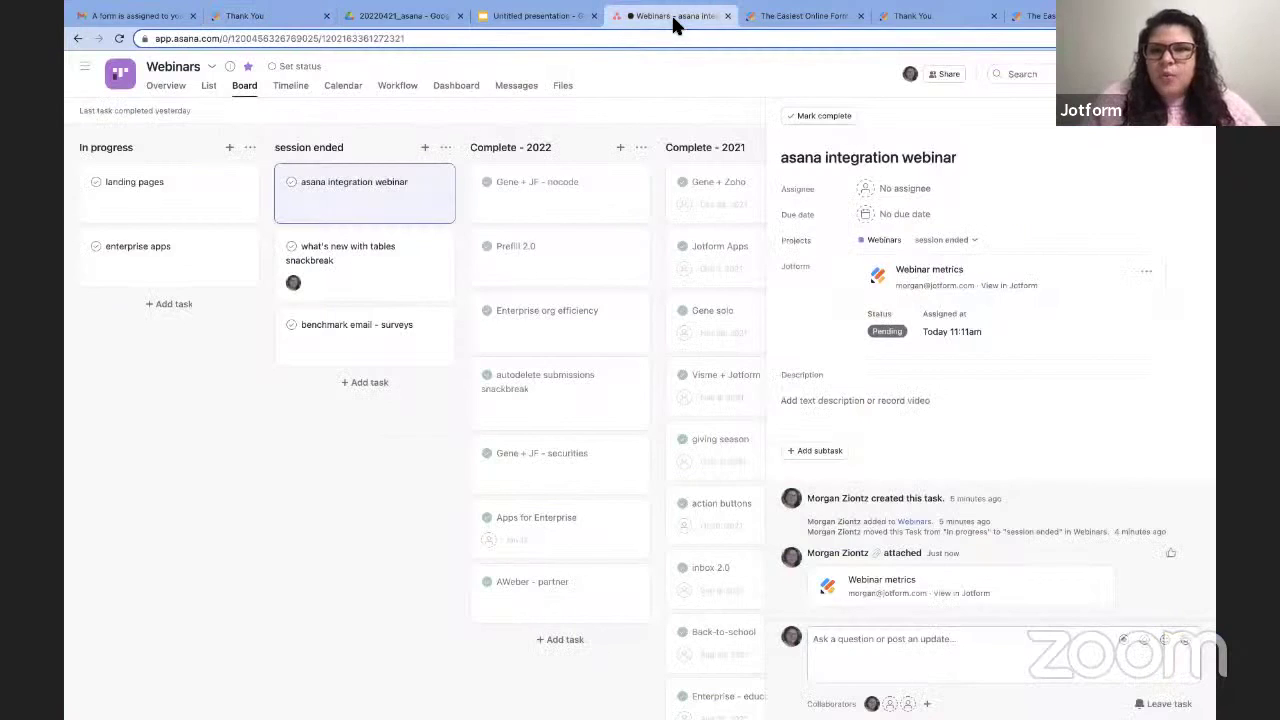
Reload the Asana task page, then open the Webinar metrics submission in Jotform.
{"action": "left_click", "coordinate": [574, 38]}
{"action": "key", "text": "Return"}
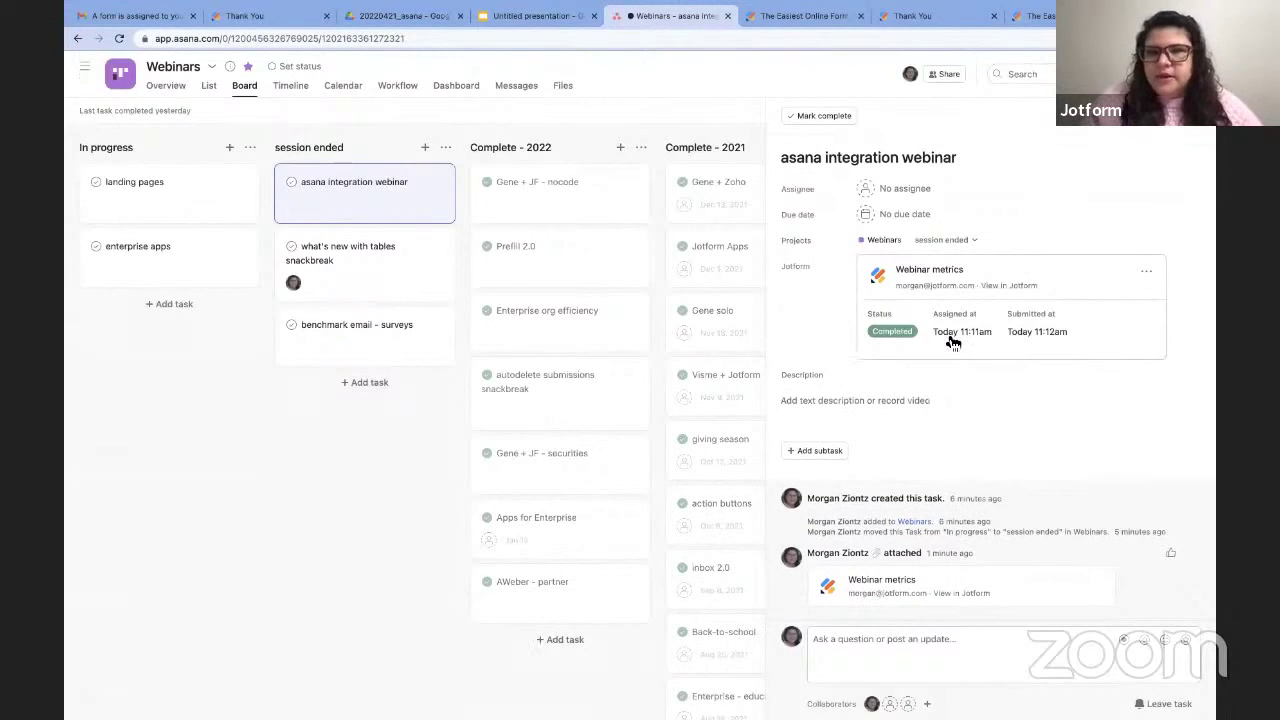
{"action": "left_click", "coordinate": [911, 592]}
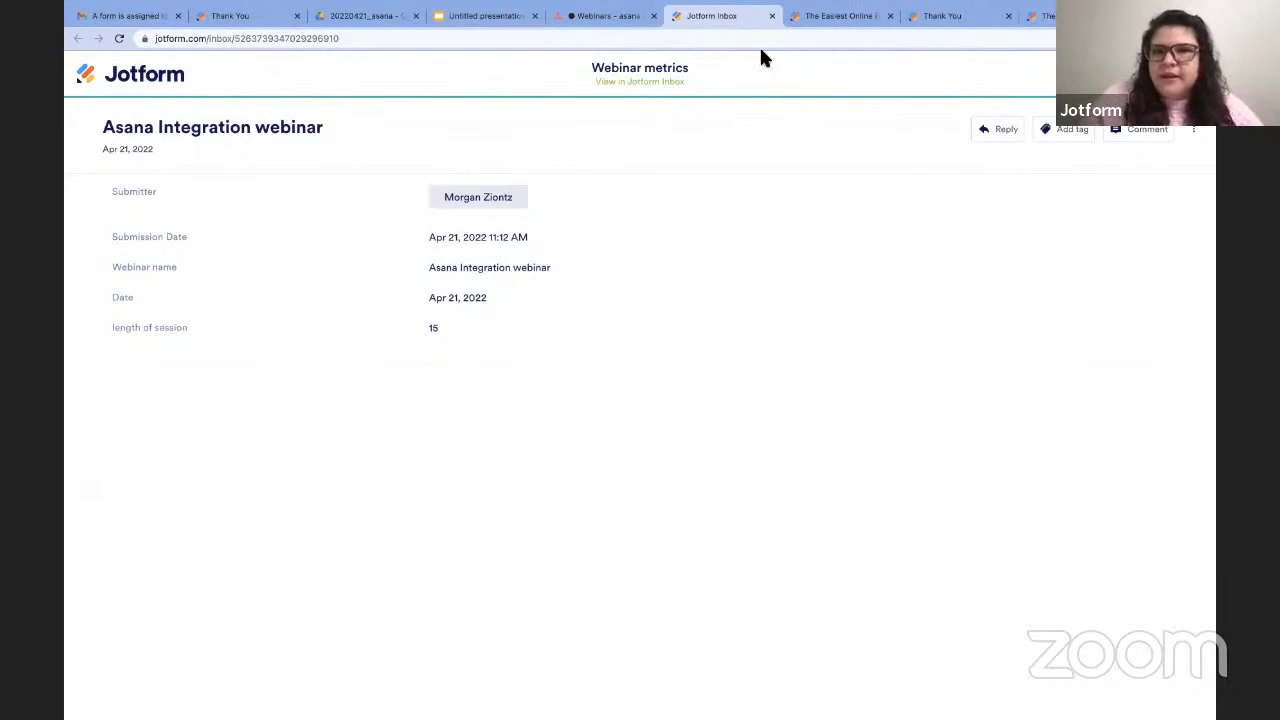
Return to the Asana Webinars board with the task details pane closed.
{"action": "left_click", "coordinate": [595, 50]}
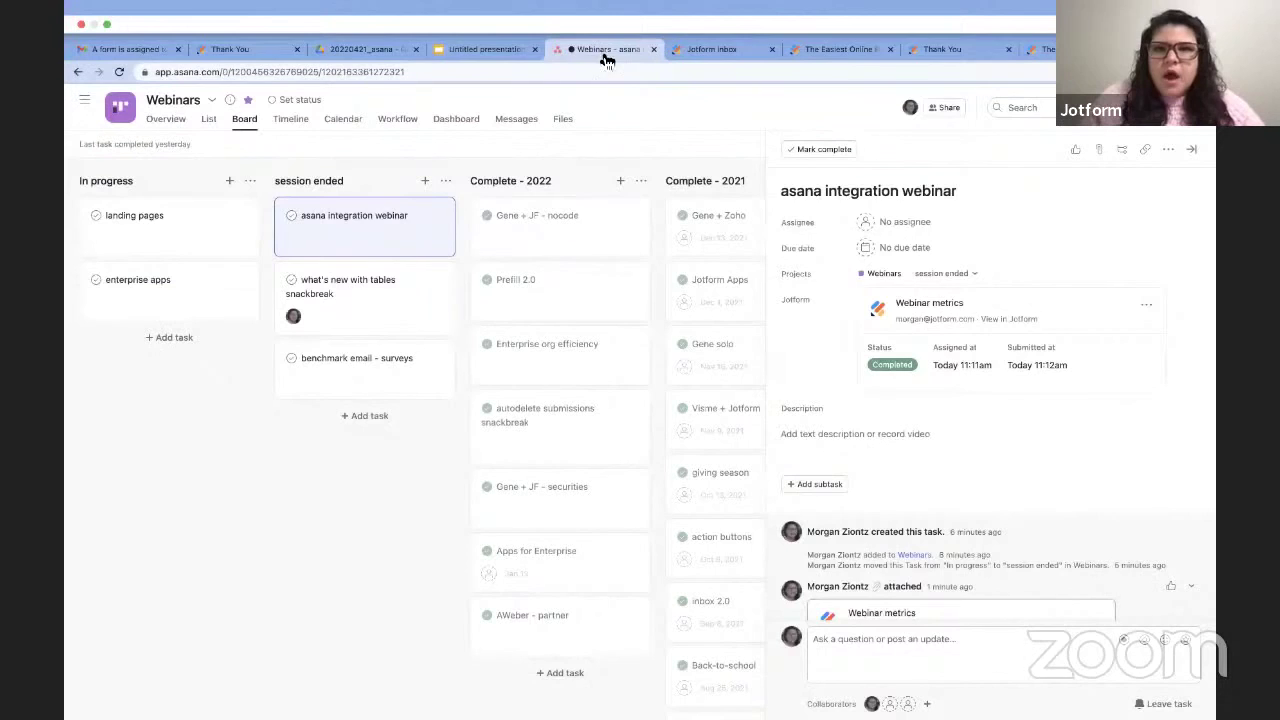
{"action": "left_click", "coordinate": [1185, 126]}
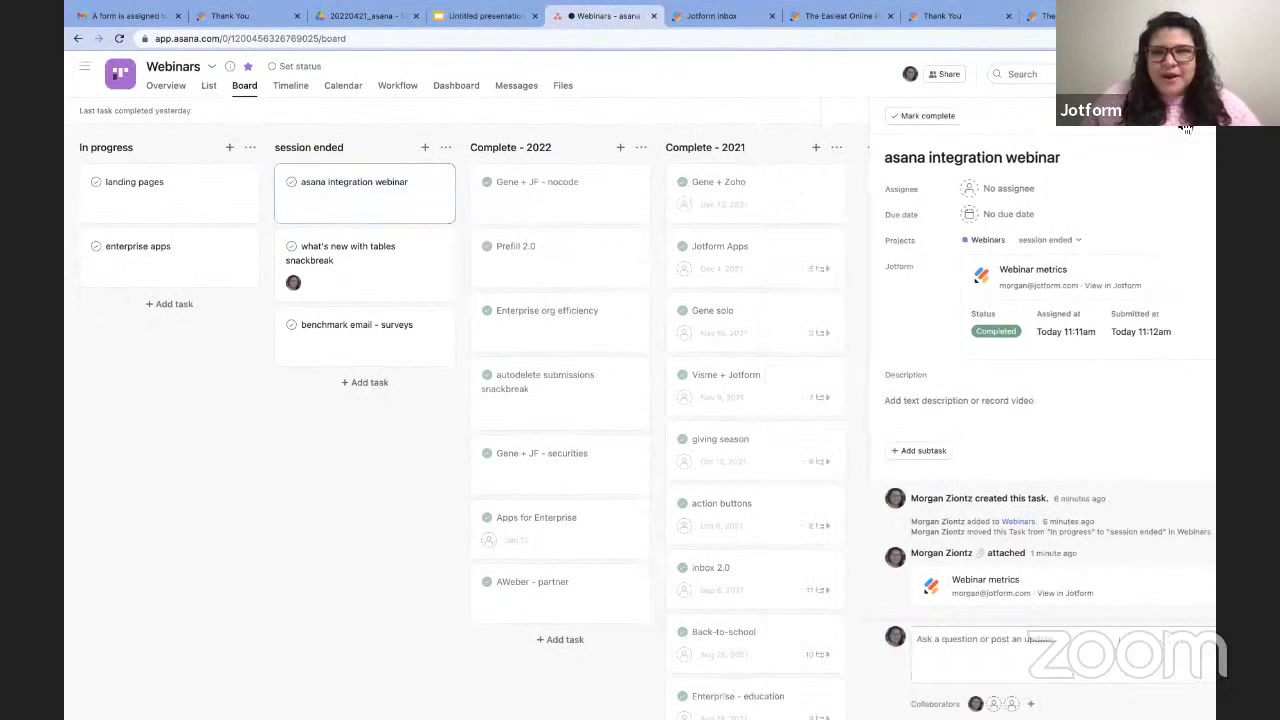